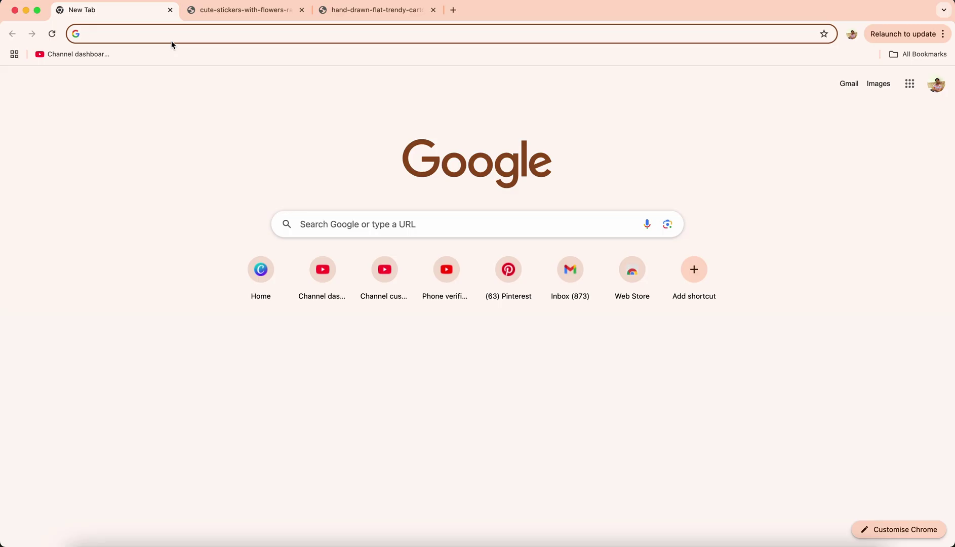
Step: Go to canva.com from the Chrome address bar's 'Home - Canva' suggestion
type("cana")
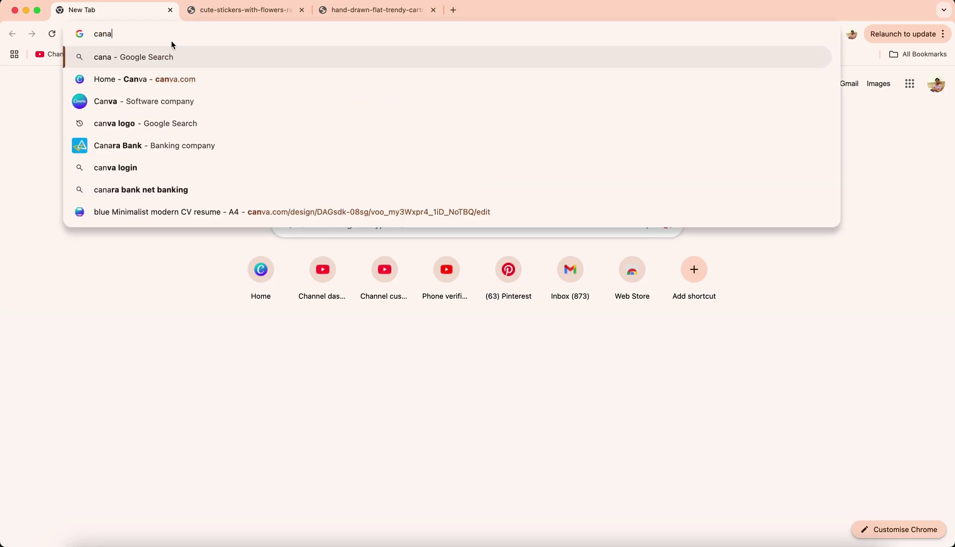
key("BackSpace")
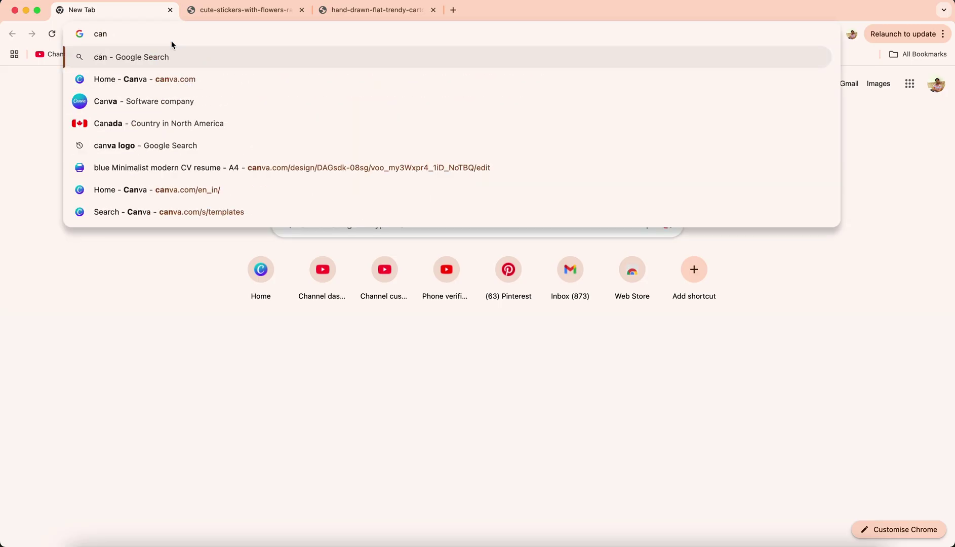
left_click(159, 81)
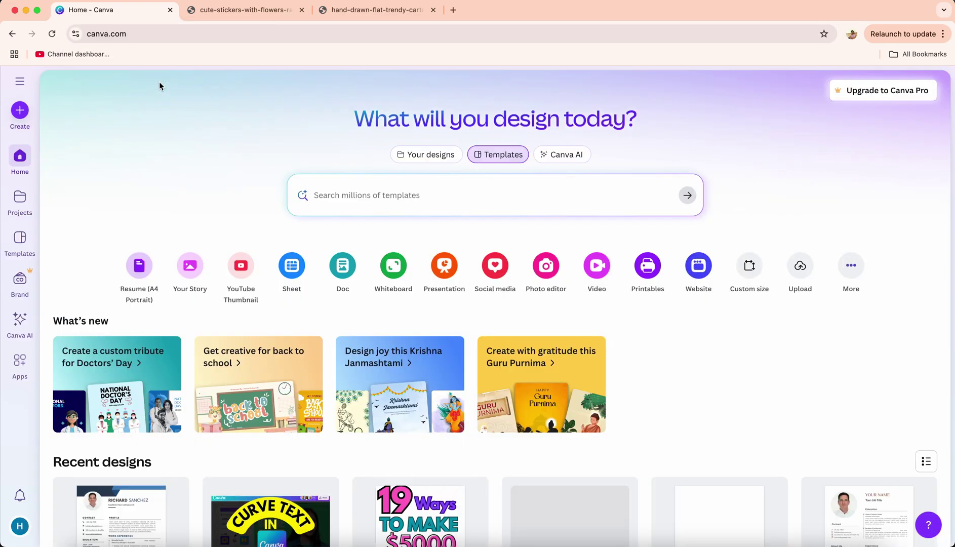
Step: Set up a custom-size design of 8.5 by 11 inches, keeping inches as the unit
left_click(22, 113)
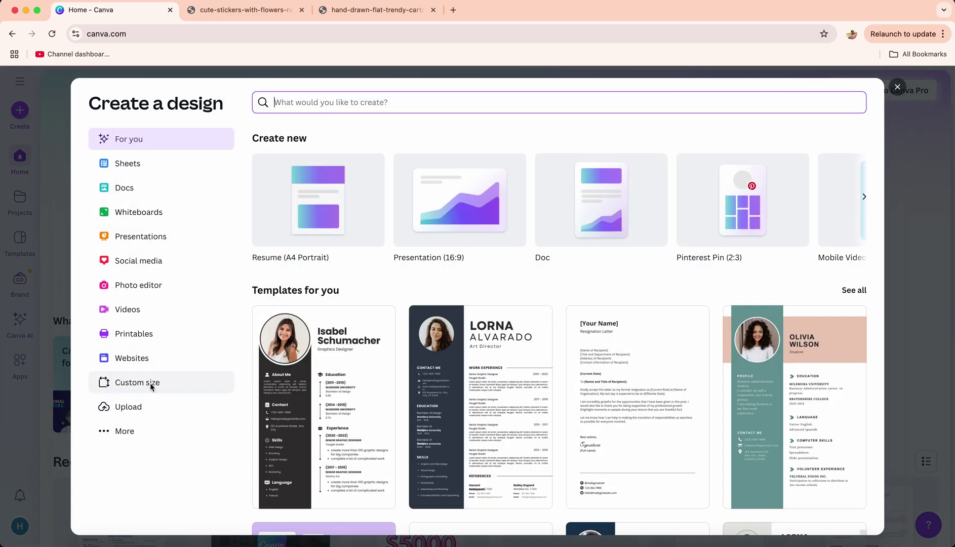
left_click(149, 383)
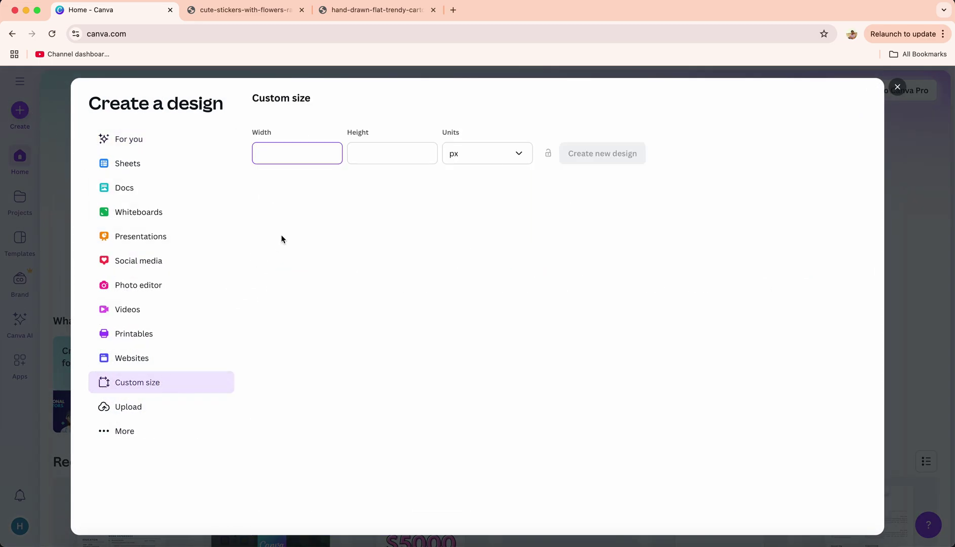
type("8.5")
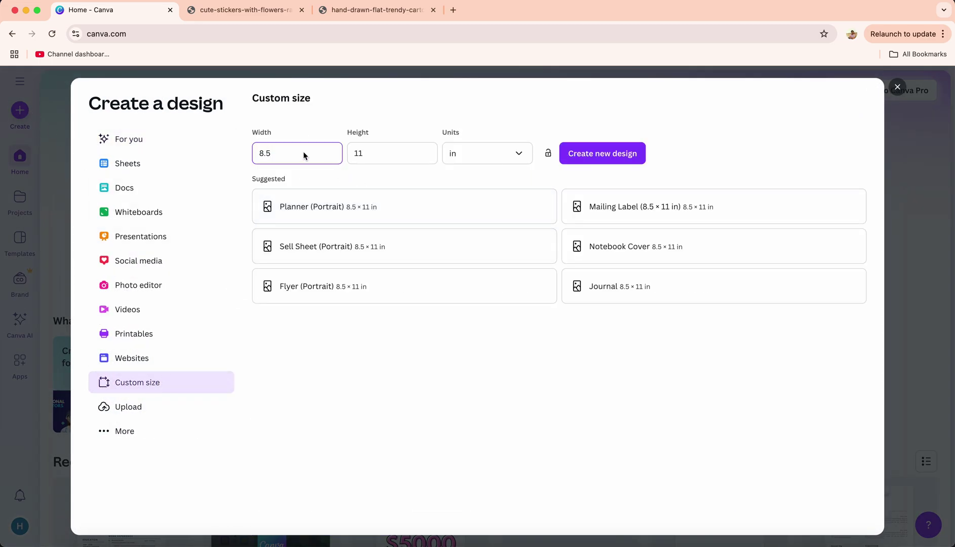
left_click(368, 155)
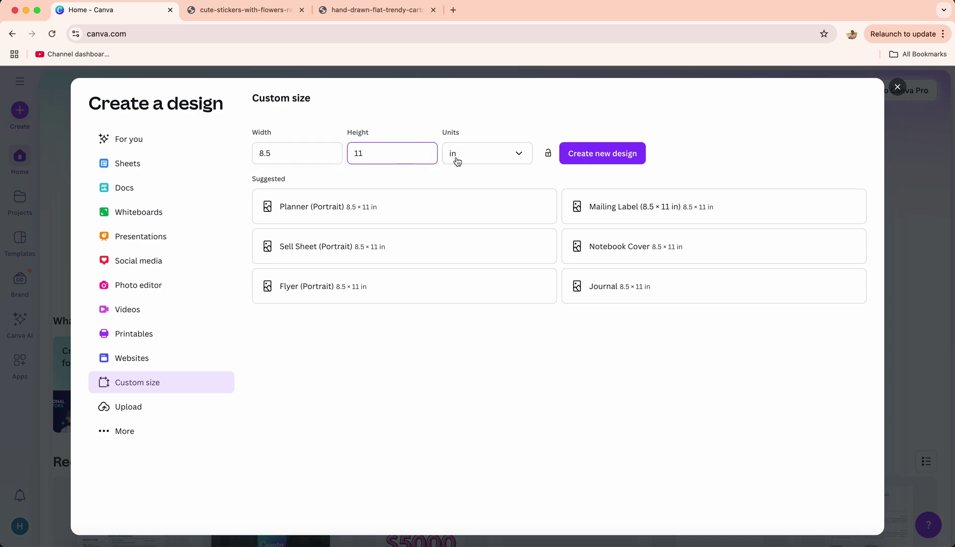
left_click(510, 158)
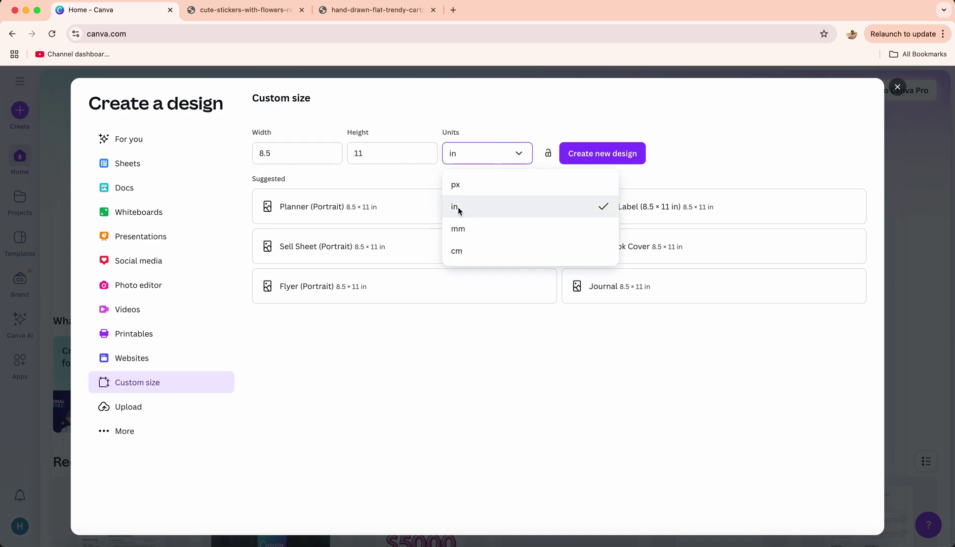
left_click(713, 156)
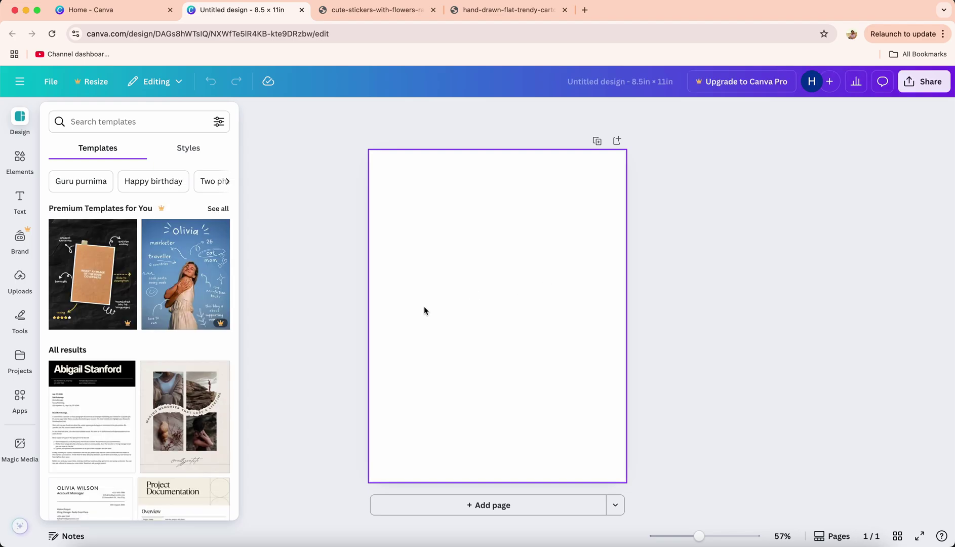
Step: Fill the blank page's background with the darker grey swatch
left_click(509, 277)
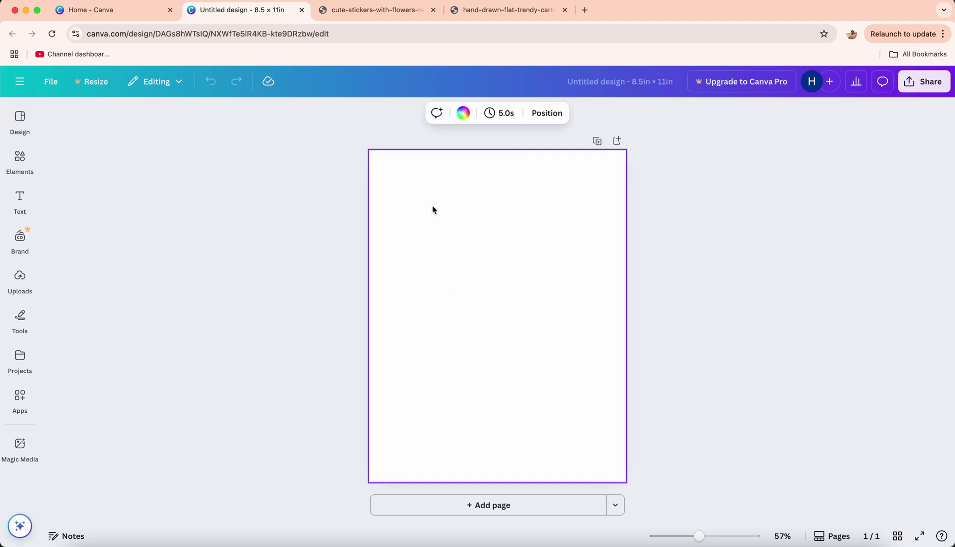
left_click(463, 115)
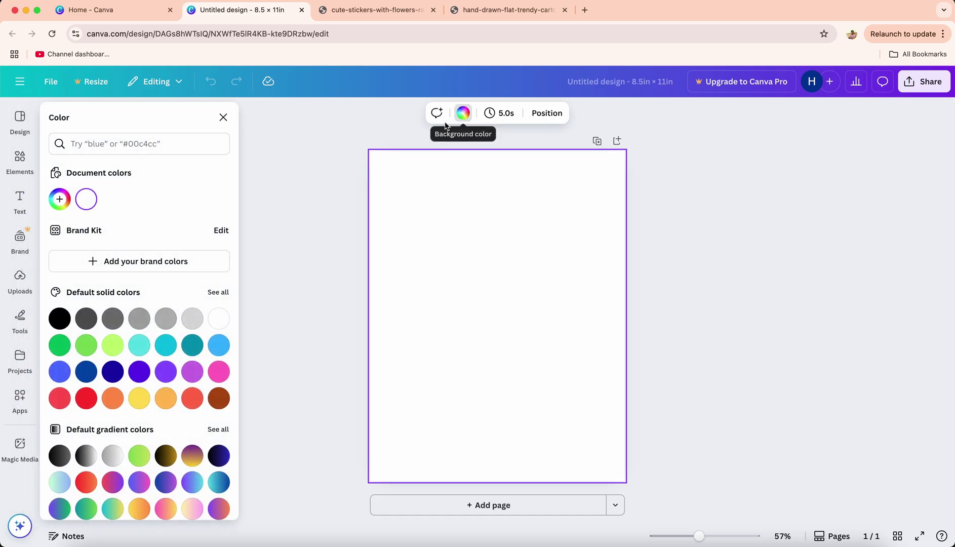
left_click(170, 321)
left_click(143, 320)
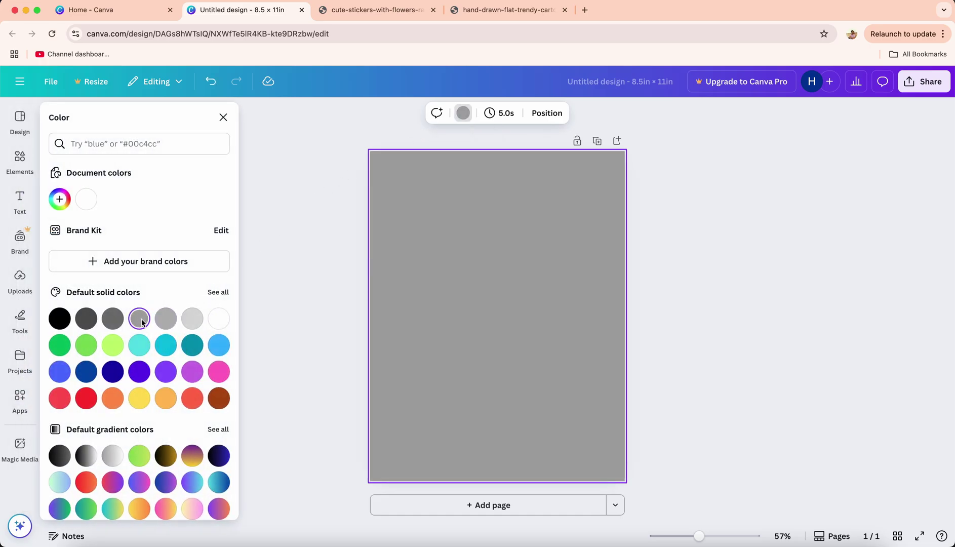
key("Escape")
Step: Search the Elements library for 'flower'
left_click(22, 163)
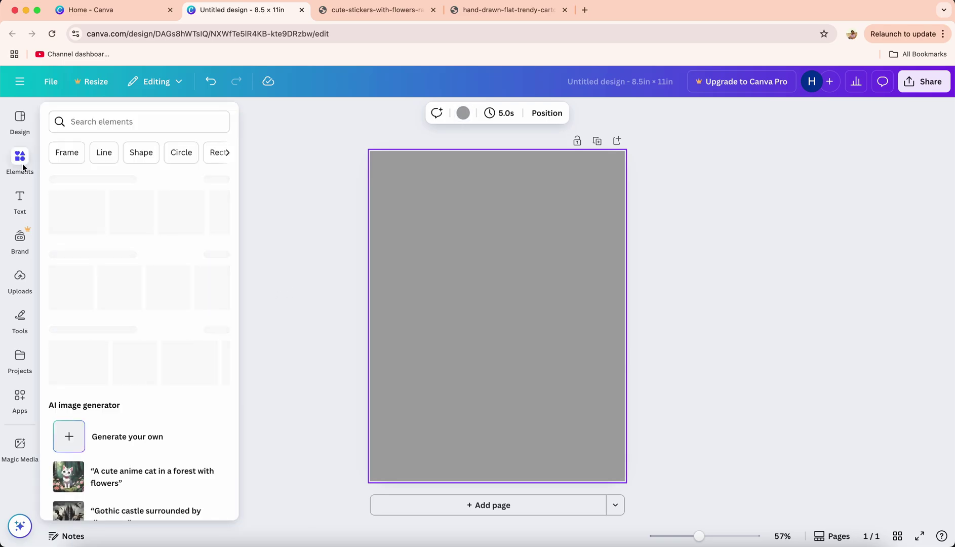
left_click(86, 123)
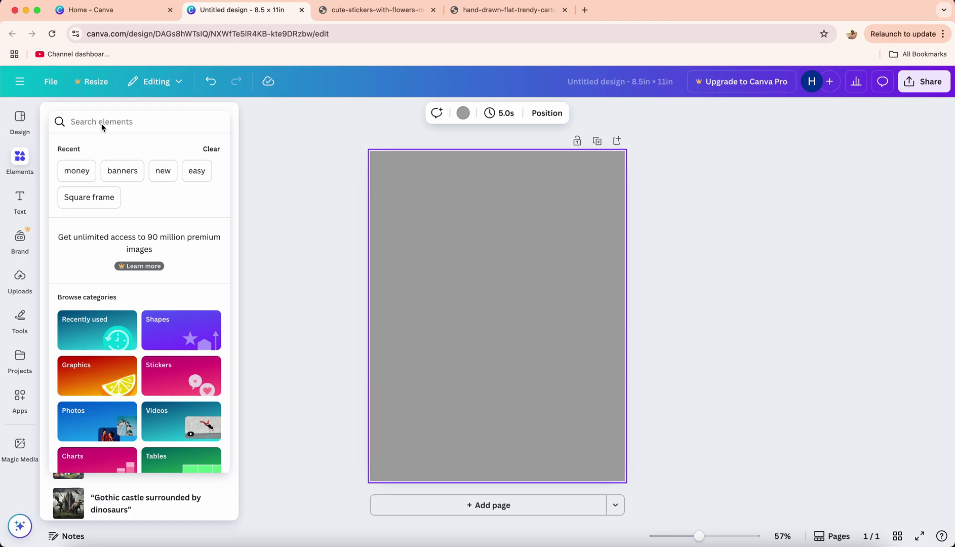
type("flower")
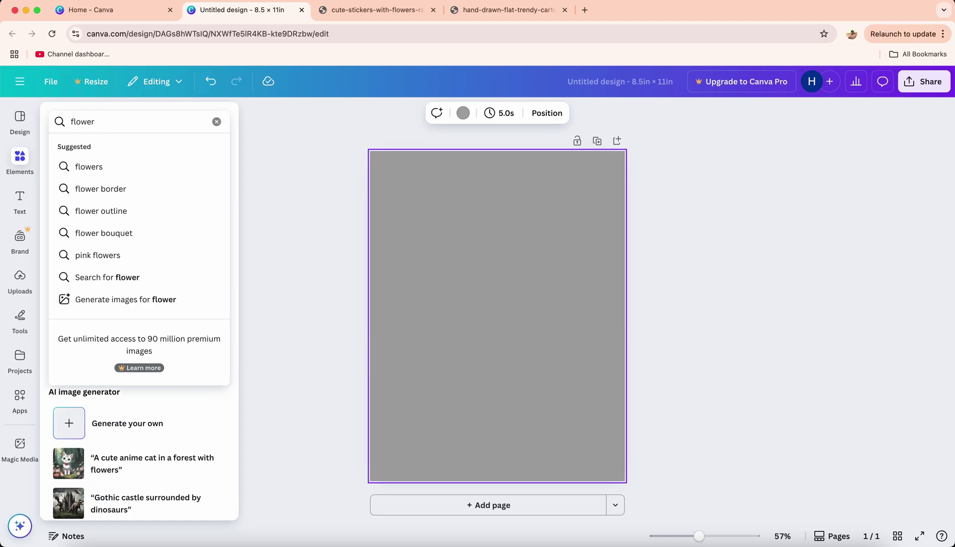
key("Return")
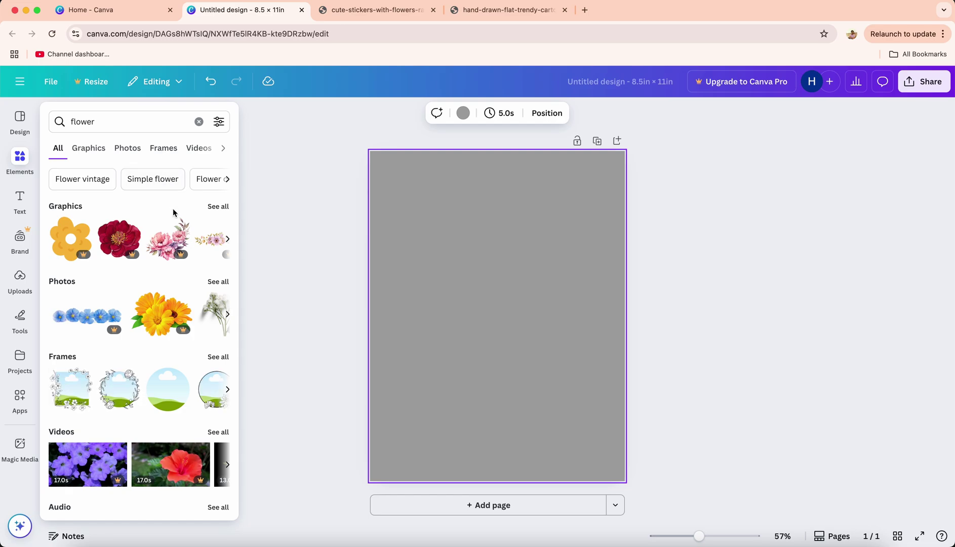
Step: Show all flower graphics and browse through the results
left_click(217, 206)
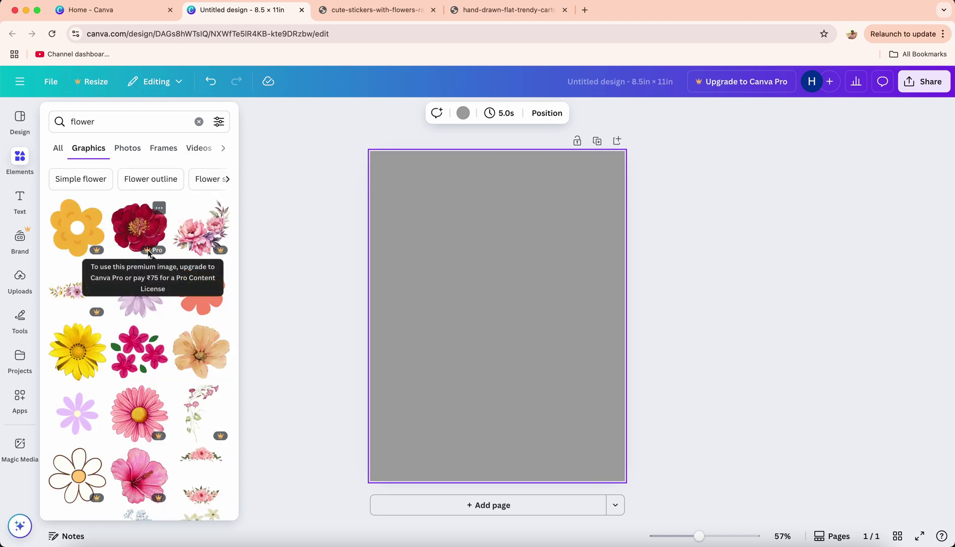
mouse_move(98, 253)
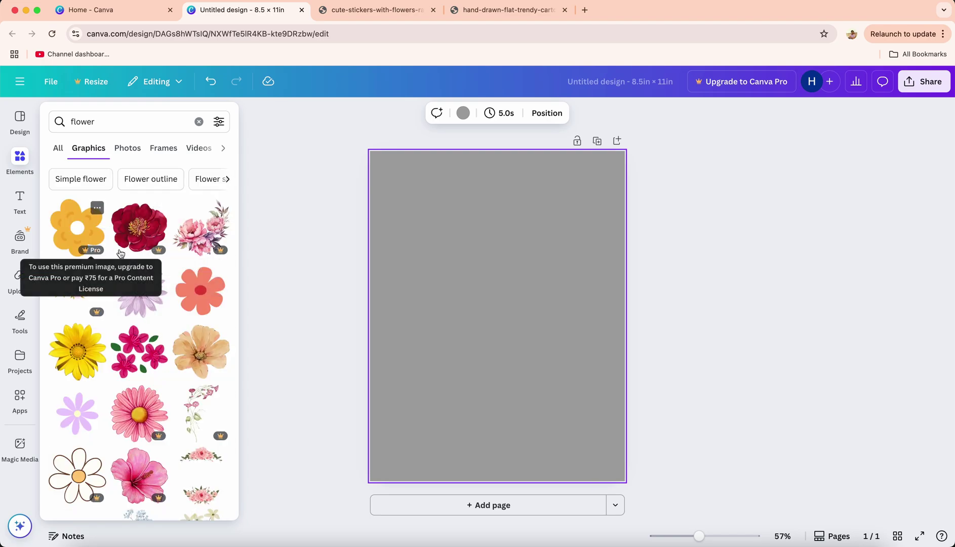
mouse_move(218, 246)
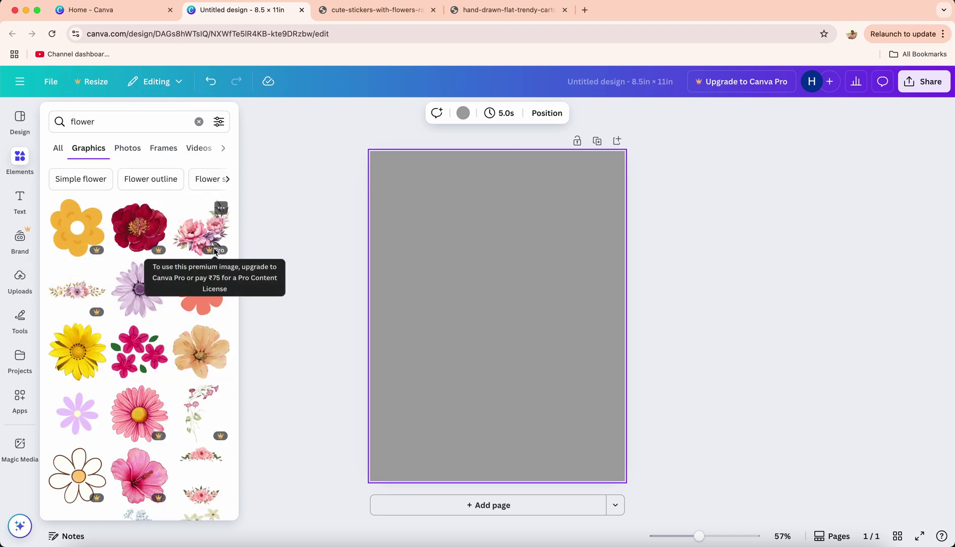
mouse_move(98, 311)
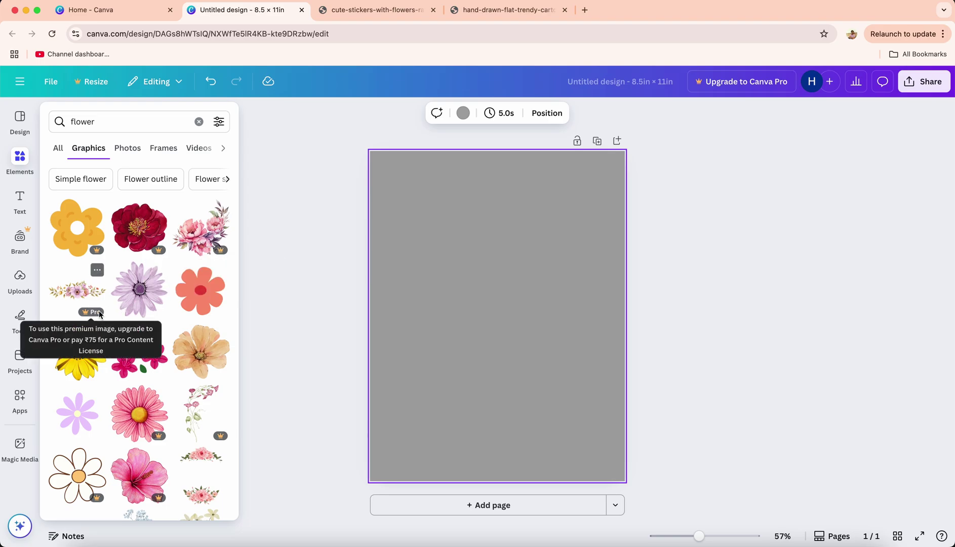
scroll(142, 347, "down", 1)
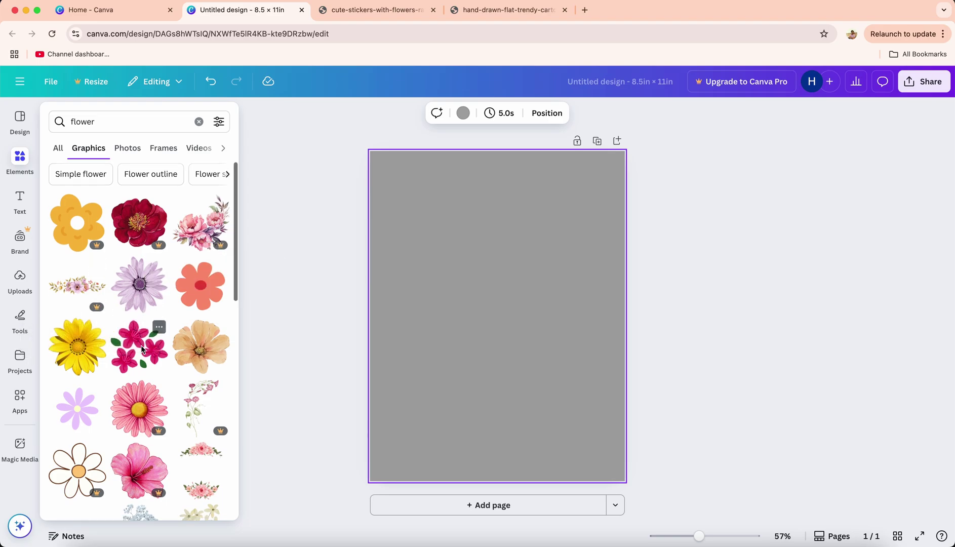
scroll(141, 345, "down", 8)
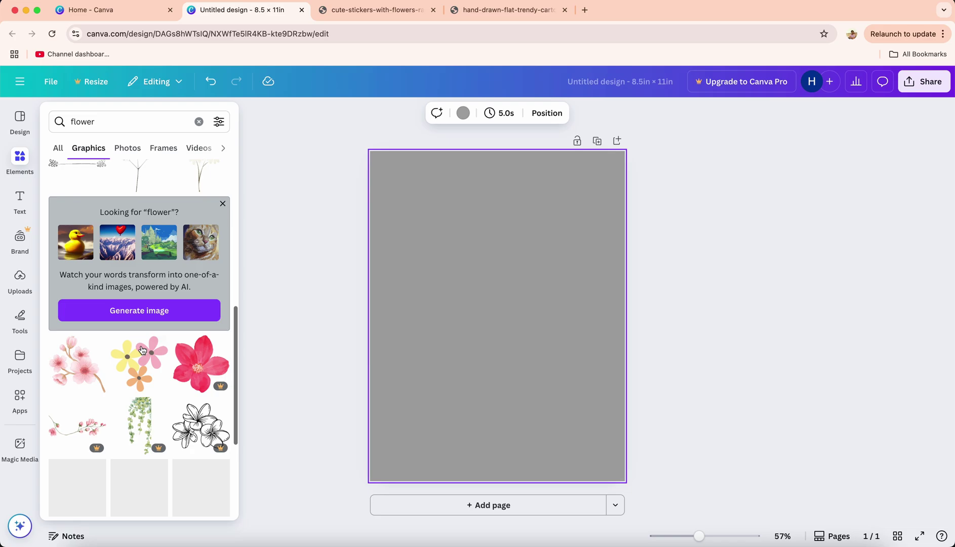
scroll(142, 348, "down", 5)
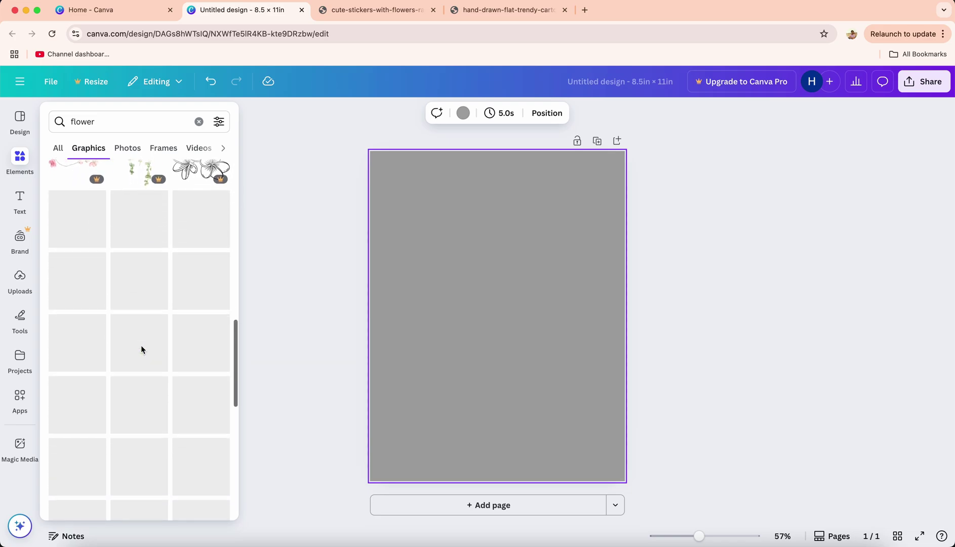
scroll(141, 347, "up", 15)
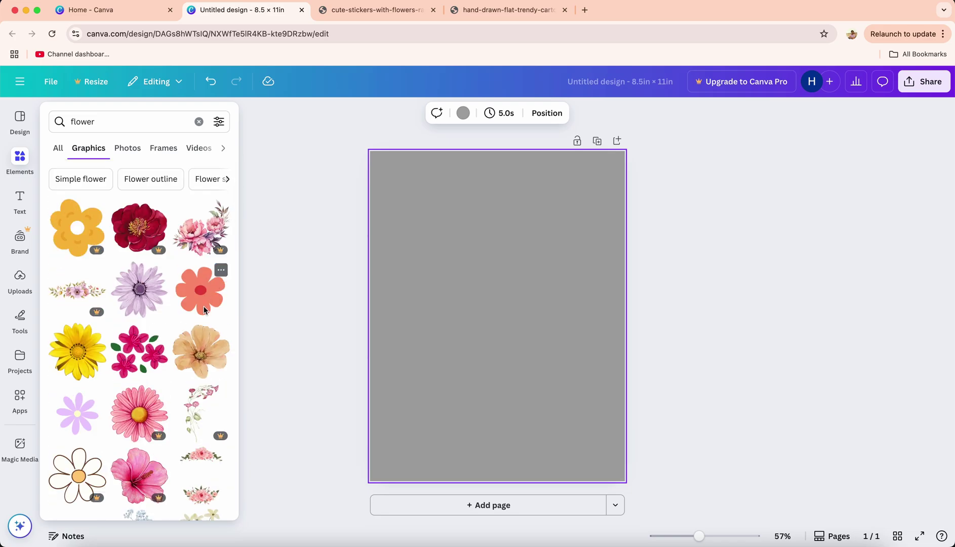
Step: Add the coral flower graphic, move it to the upper-left and shrink it
left_click(203, 297)
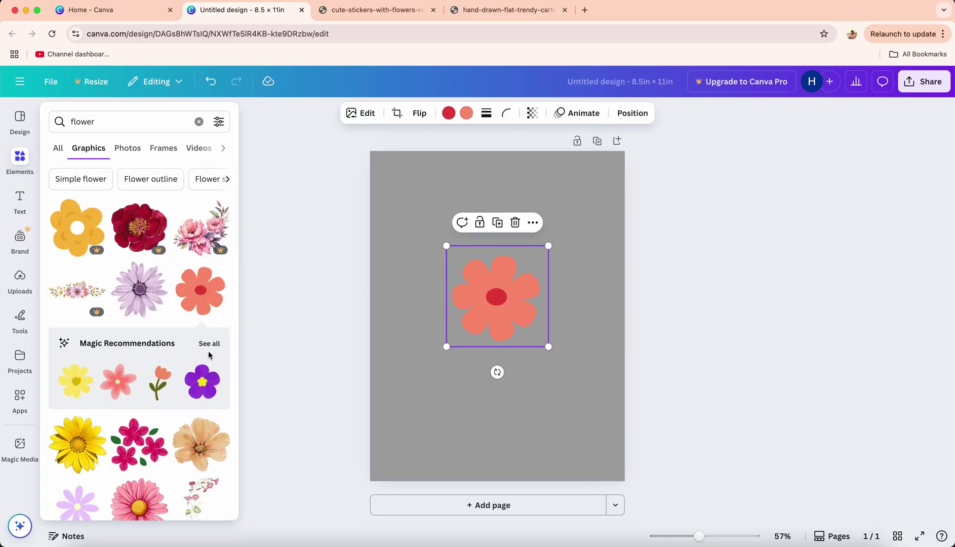
left_click(210, 344)
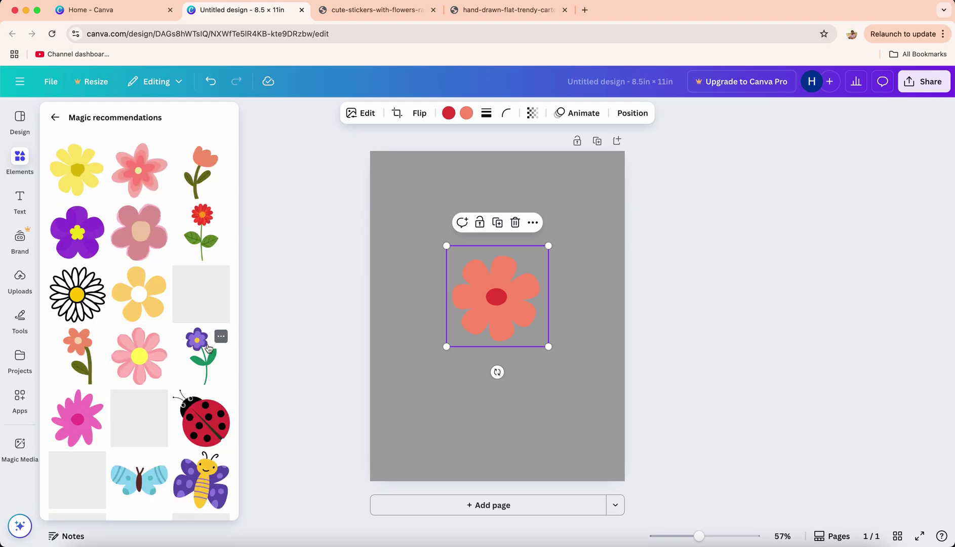
left_click(244, 311)
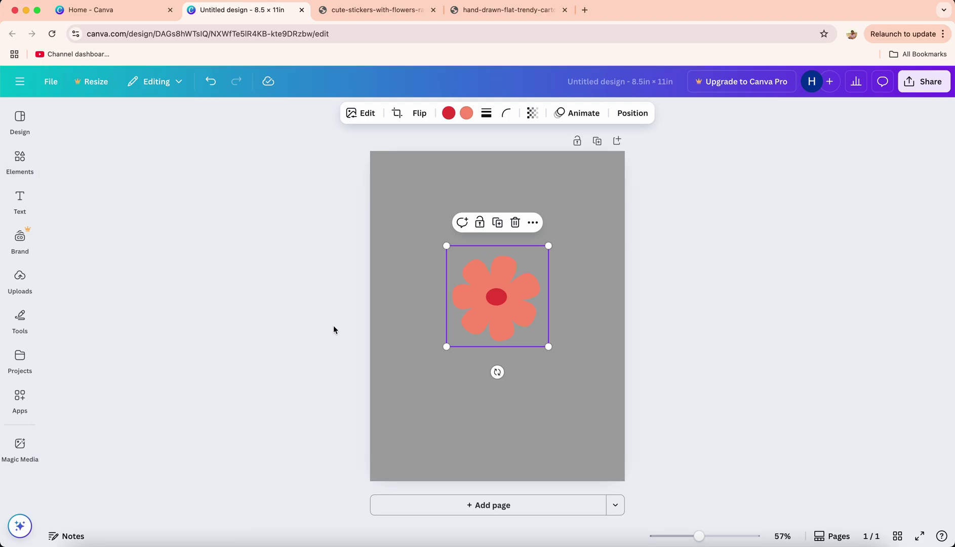
left_click_drag(492, 293, 440, 223)
left_click_drag(493, 272, 468, 249)
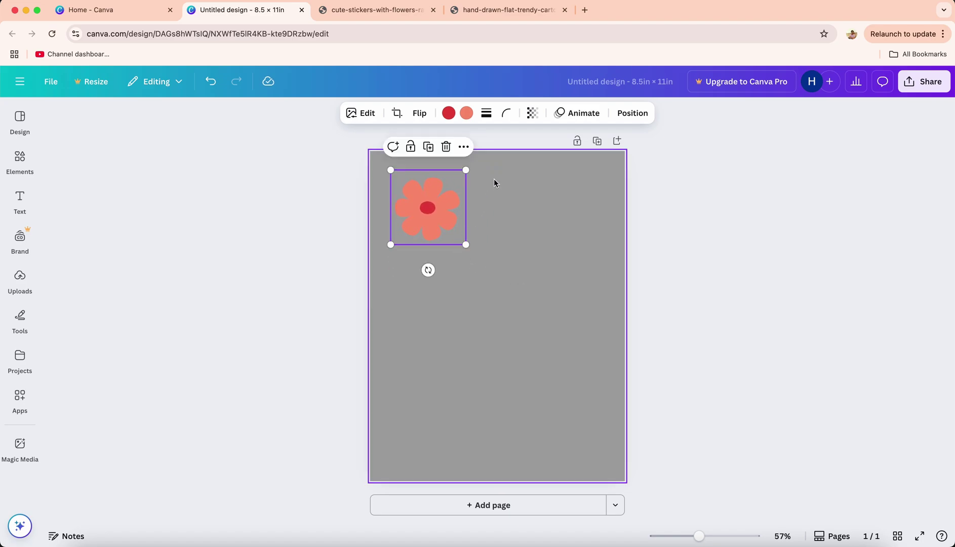
Step: Recolour the flower's petals to hot pink #FF17A2
left_click(449, 113)
left_click(467, 114)
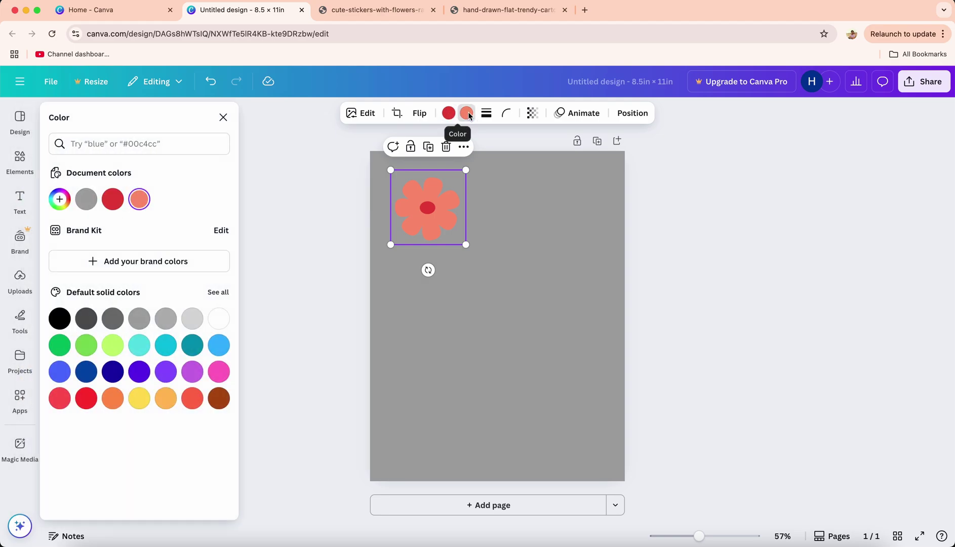
left_click(69, 202)
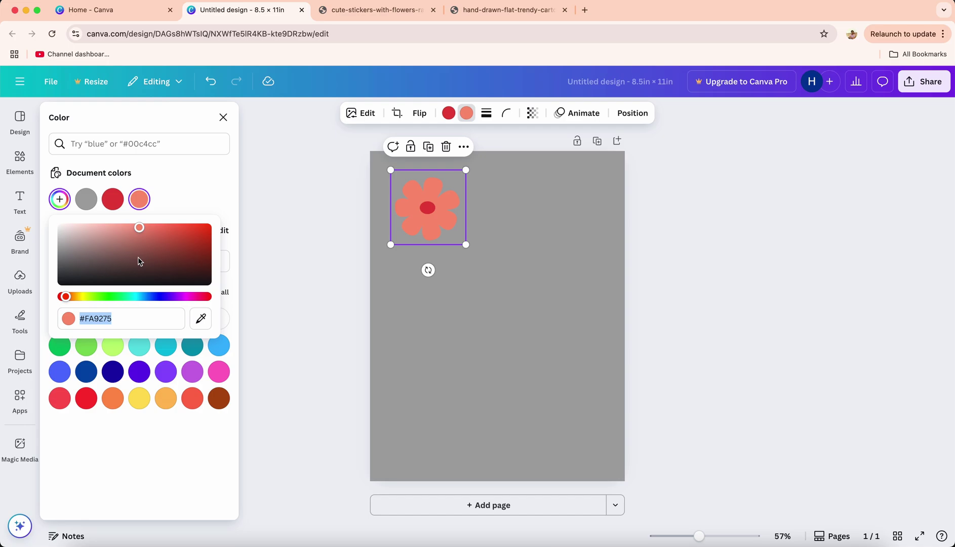
left_click(69, 298)
left_click_drag(70, 298, 196, 299)
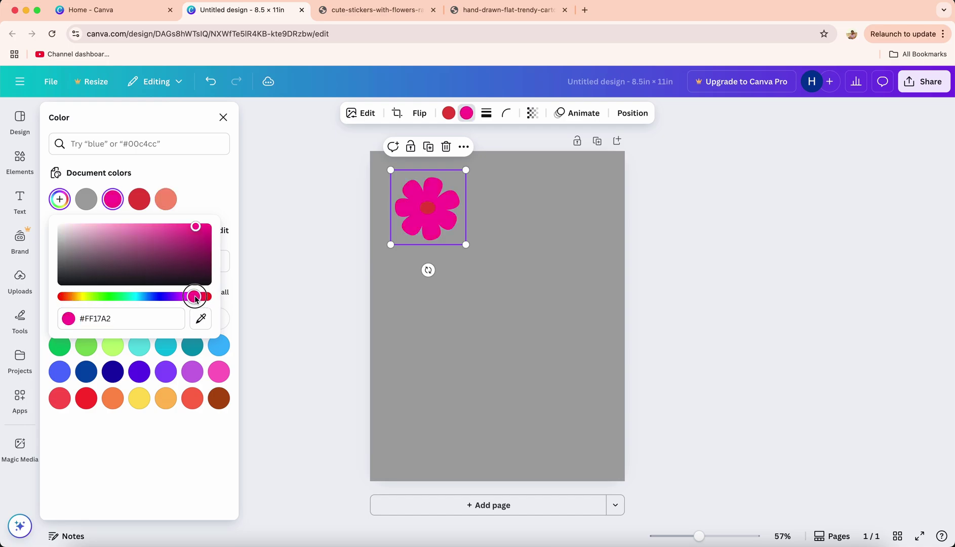
Step: Change the flower's red centre to white #FFFFFF
left_click(448, 112)
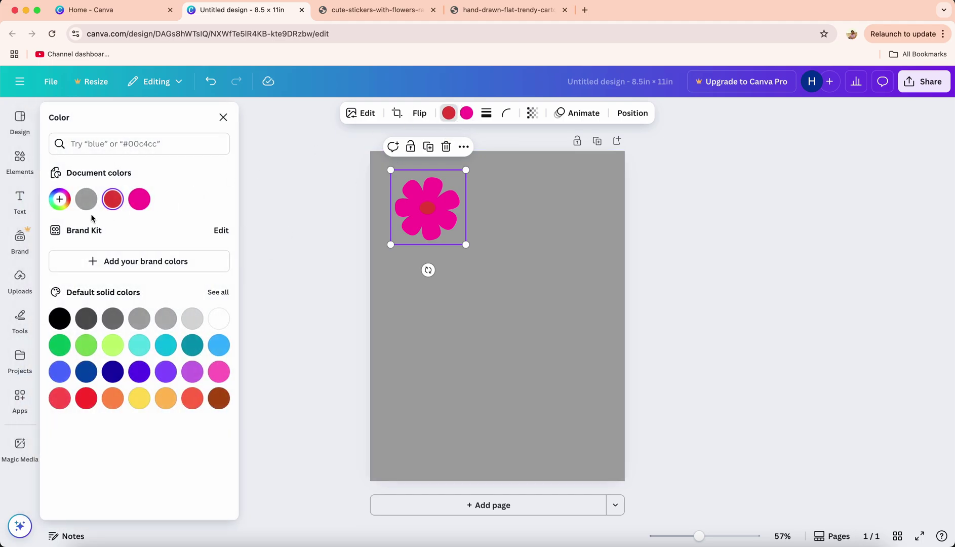
left_click(59, 198)
left_click_drag(90, 236, 42, 212)
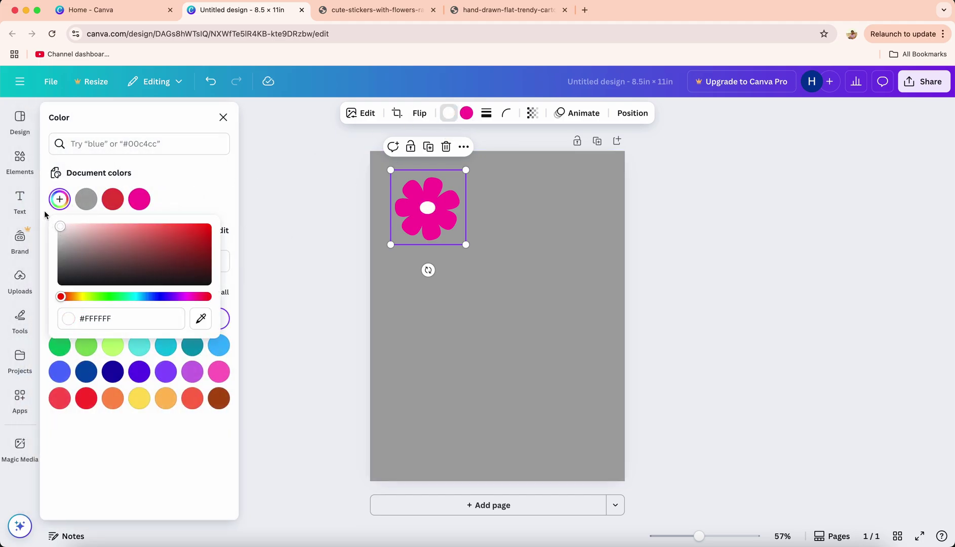
left_click(280, 223)
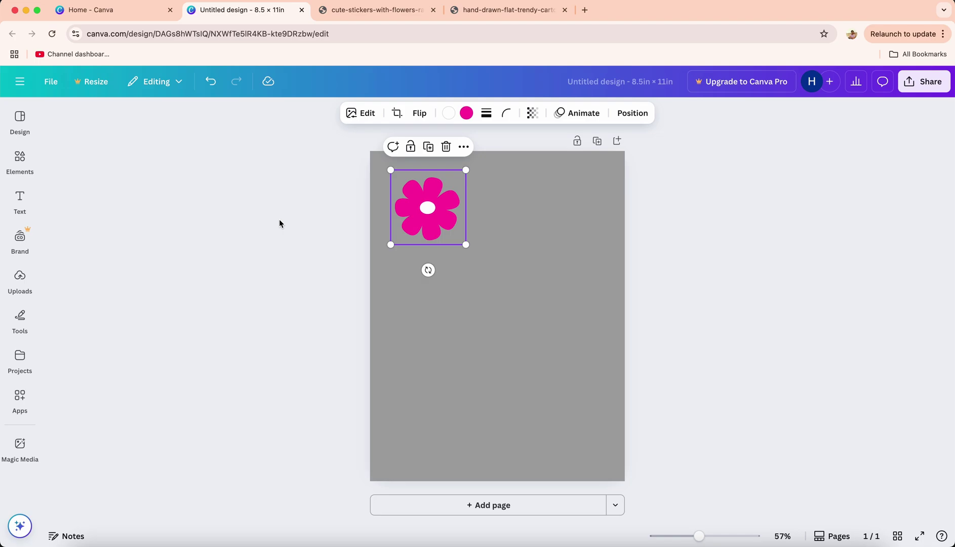
Step: Give the flower a white Outline shadow at size 88 for a sticker border
left_click(366, 114)
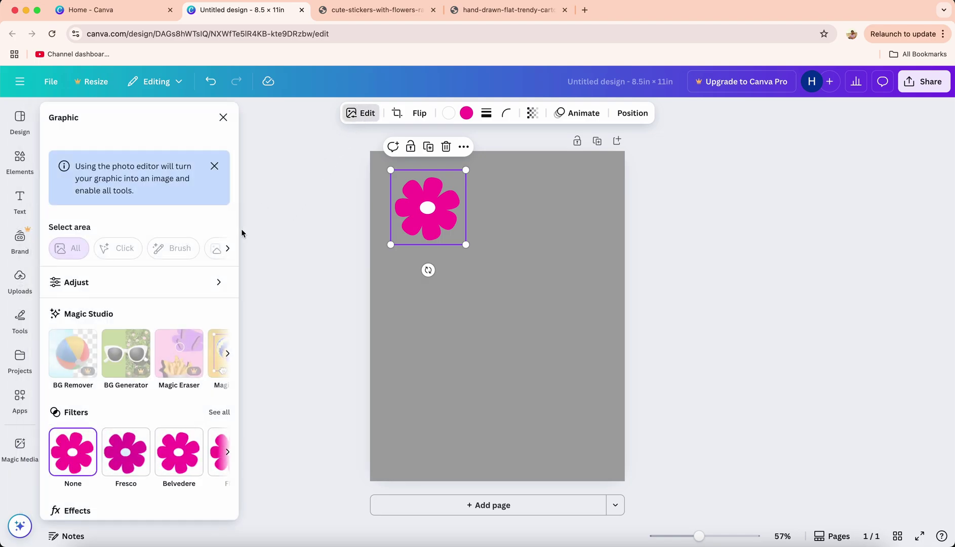
scroll(164, 403, "down", 5)
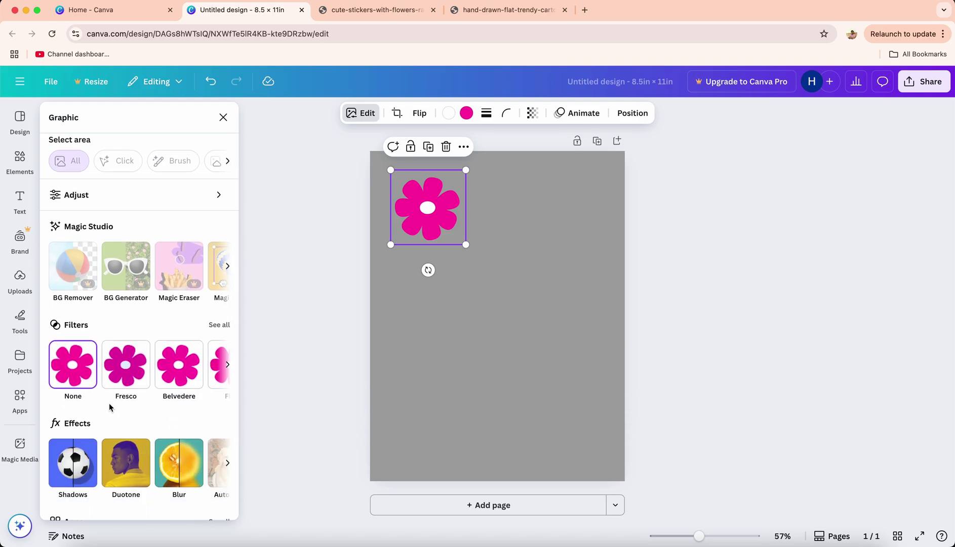
left_click(74, 429)
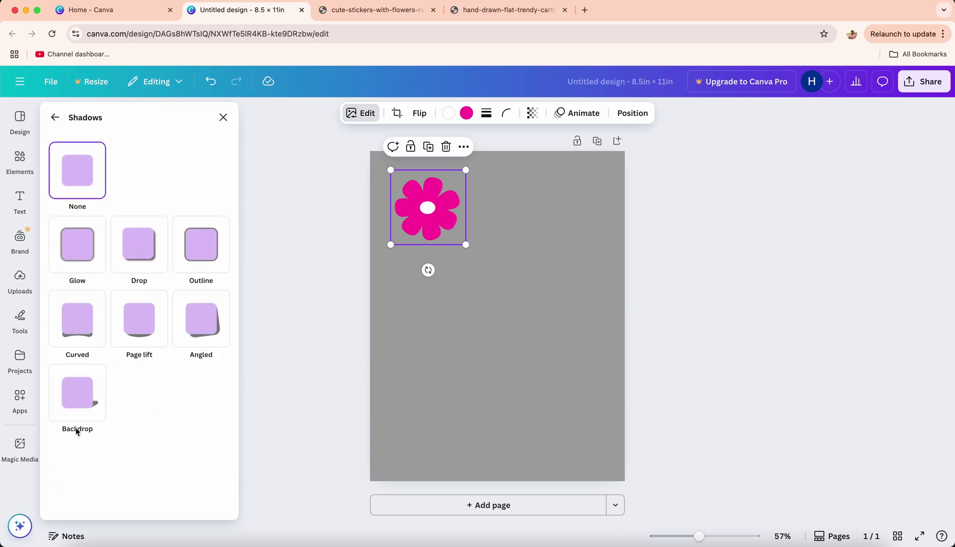
left_click(201, 247)
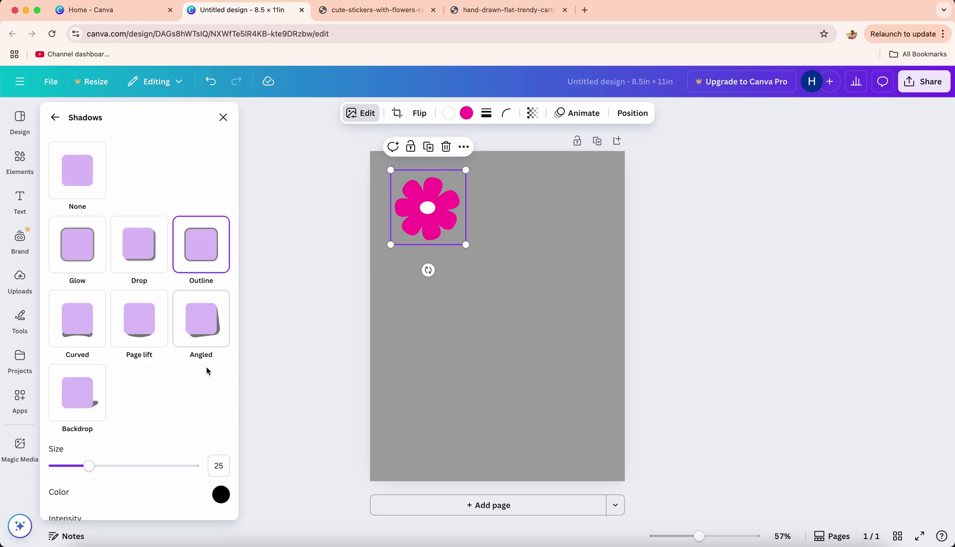
scroll(207, 401, "down", 1)
scroll(207, 410, "down", 1)
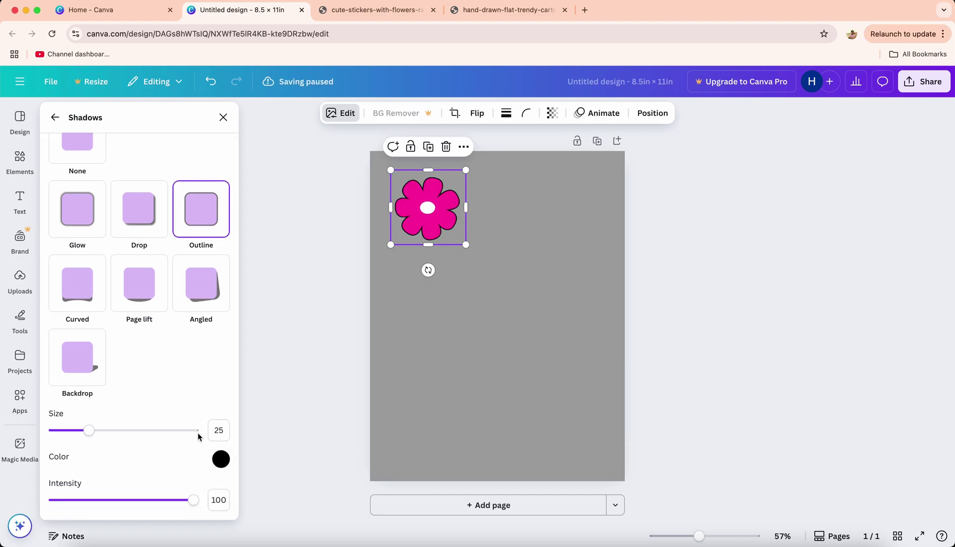
left_click(221, 459)
left_click(223, 342)
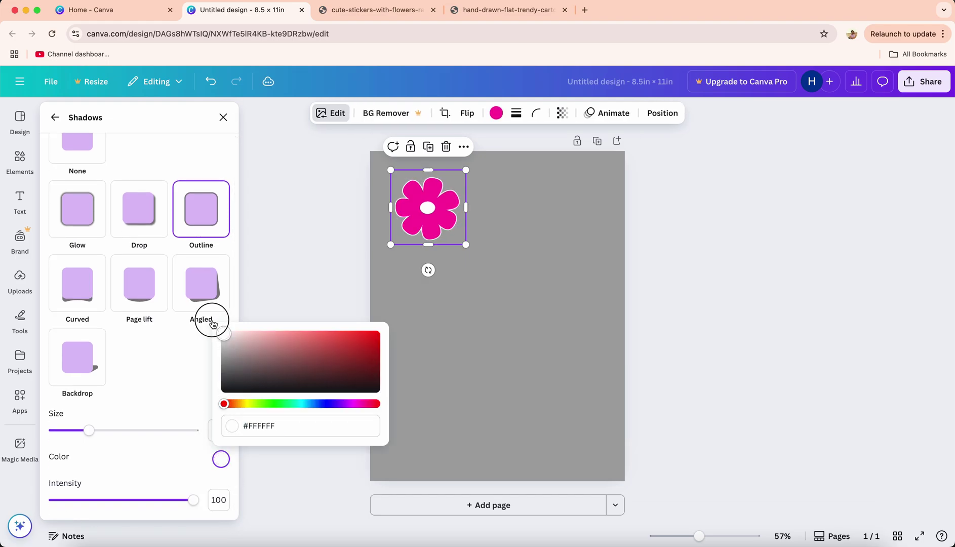
left_click(95, 450)
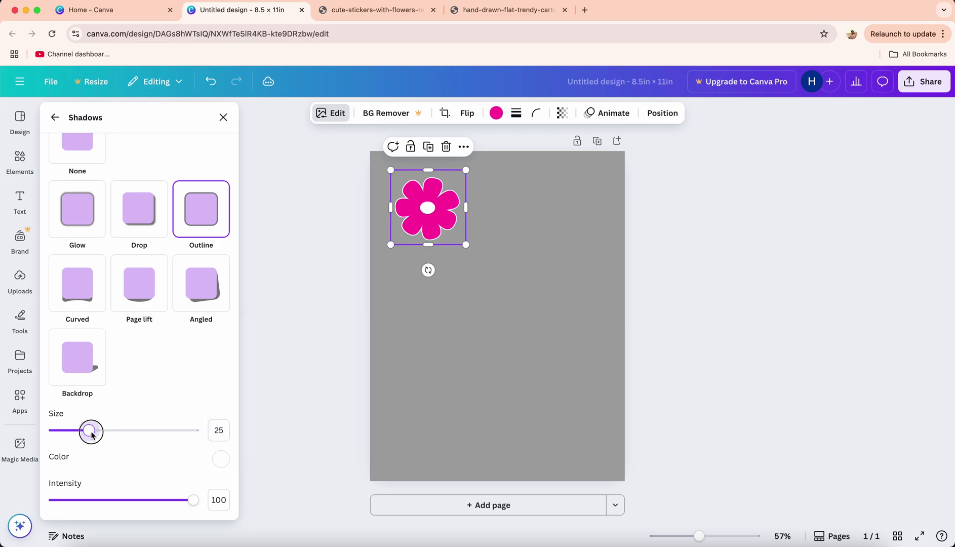
left_click_drag(89, 431, 175, 429)
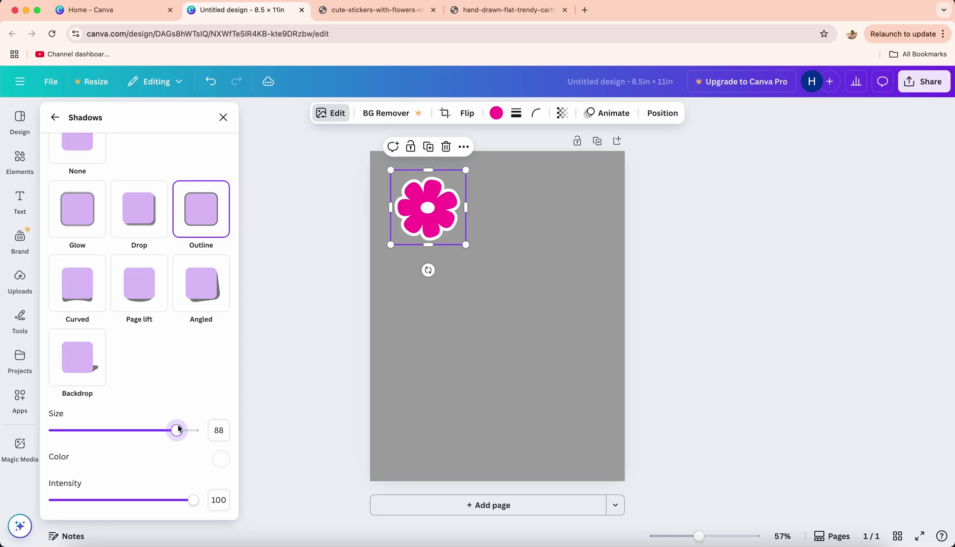
left_click(427, 312)
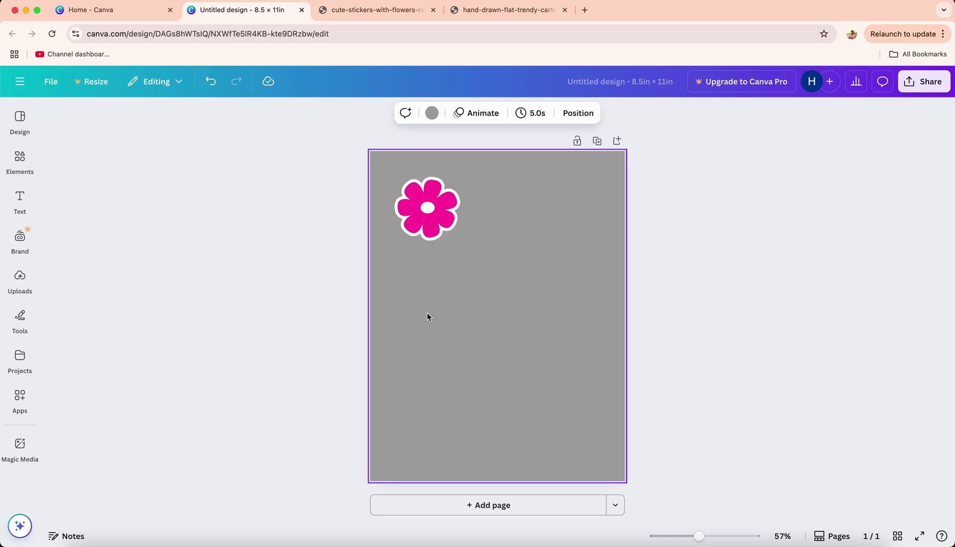
Step: Add a text box reading 'This Flower is for you' and enlarge it to size 25.7
left_click(20, 207)
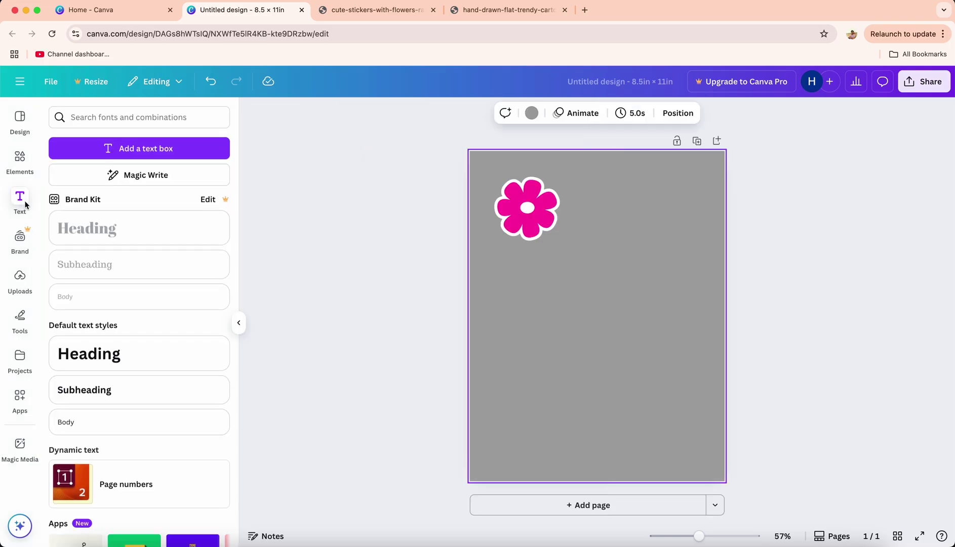
left_click(137, 149)
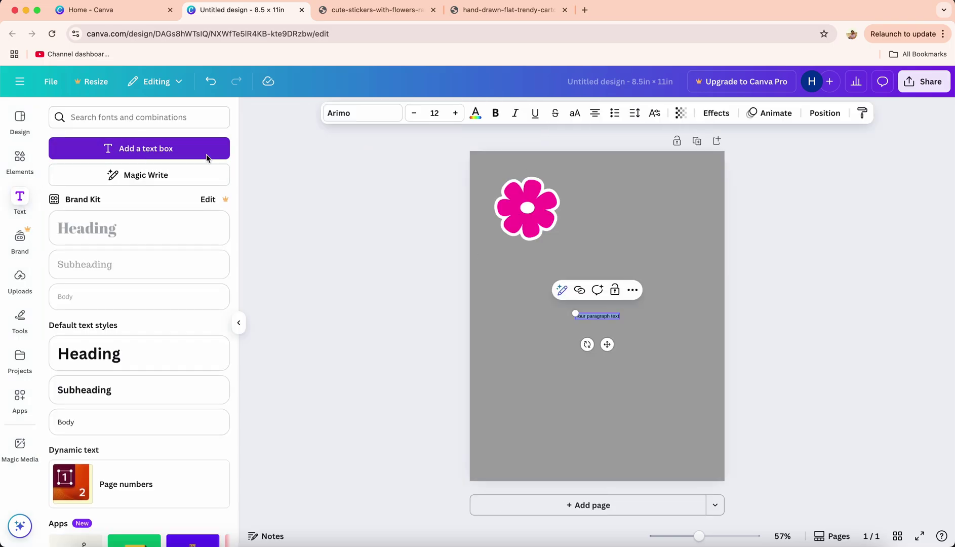
left_click(239, 322)
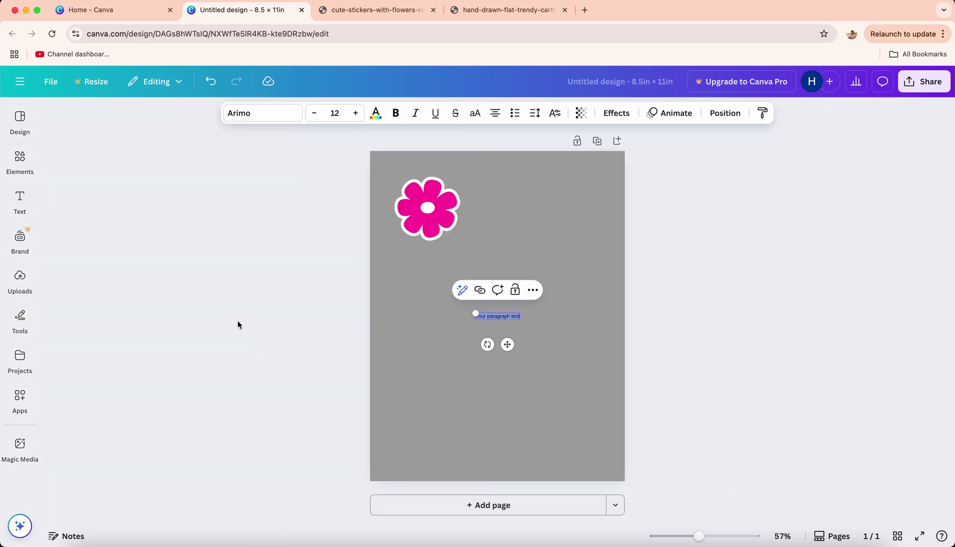
key("BackSpace")
type("This Flo")
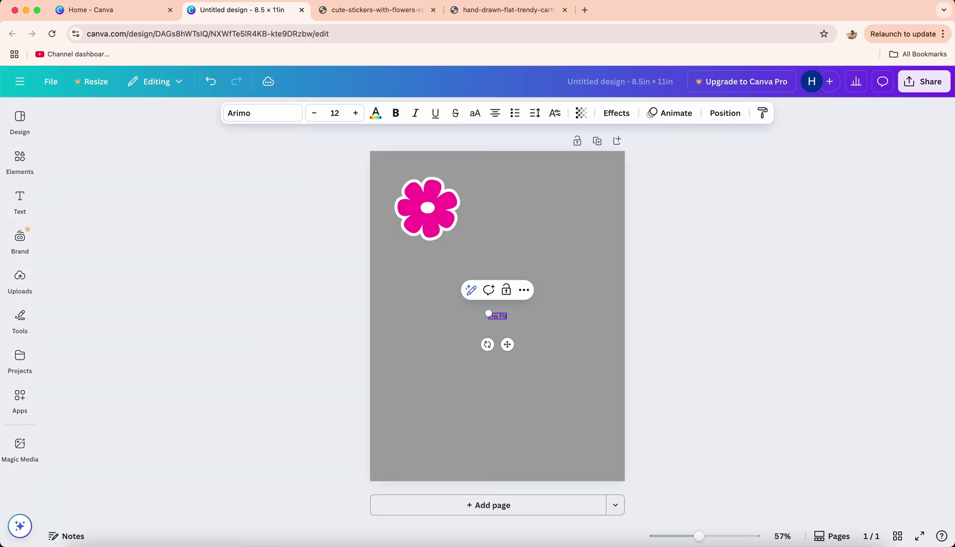
type("wer is for you")
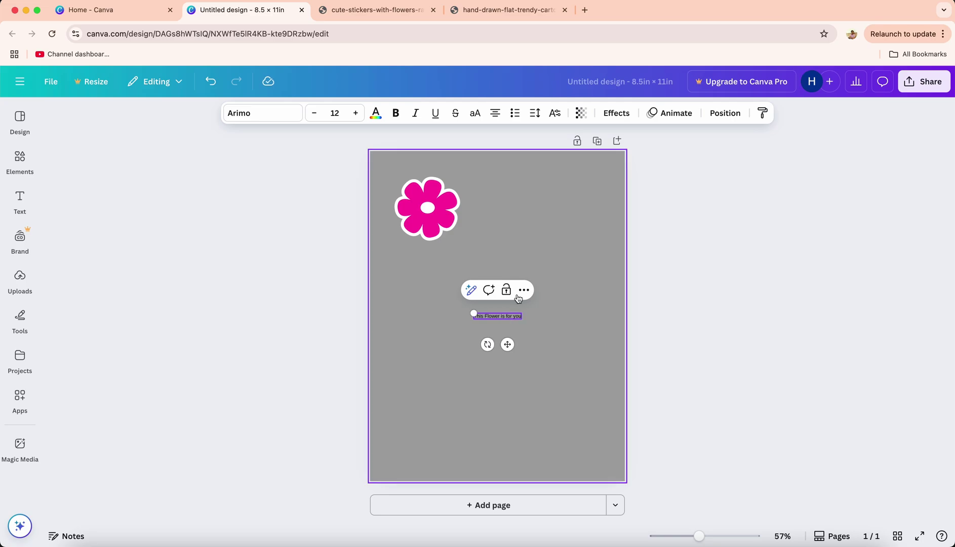
left_click_drag(474, 313, 420, 300)
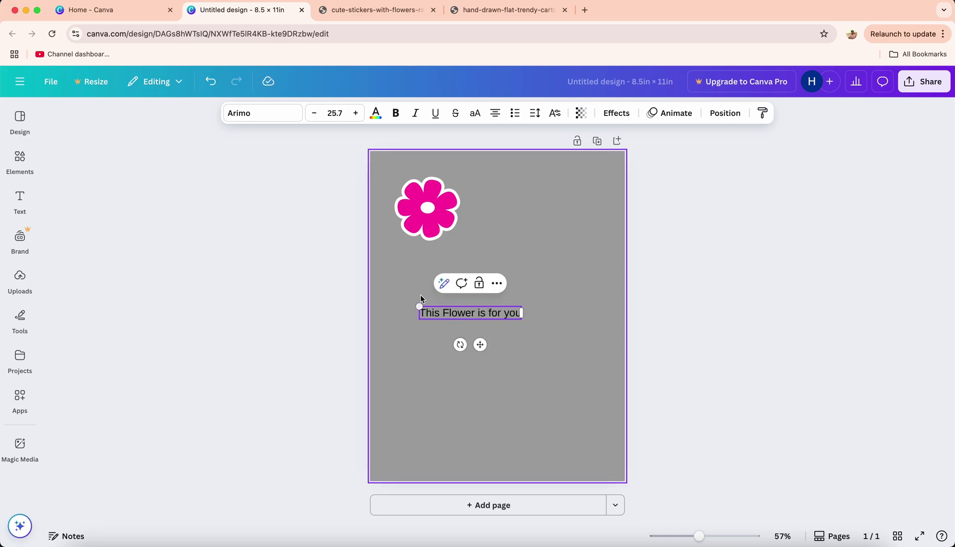
Step: Set the caption font to Hangyaboly and enlarge it to size 30.9
left_click(287, 116)
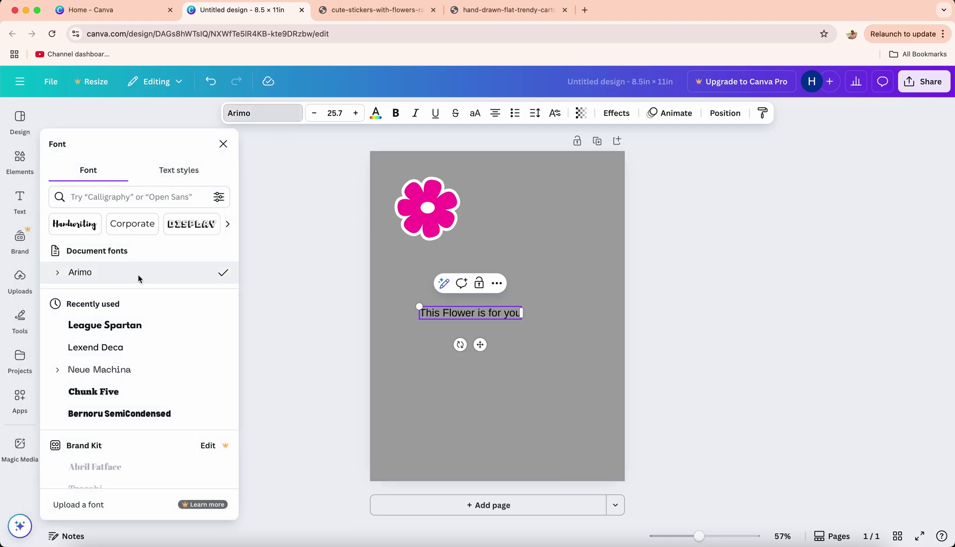
scroll(130, 356, "down", 8)
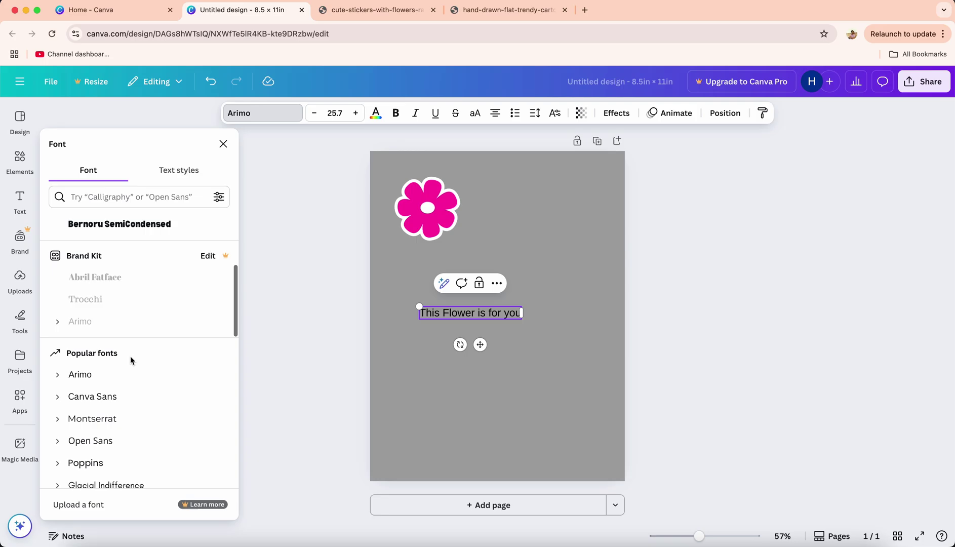
scroll(131, 361, "down", 10)
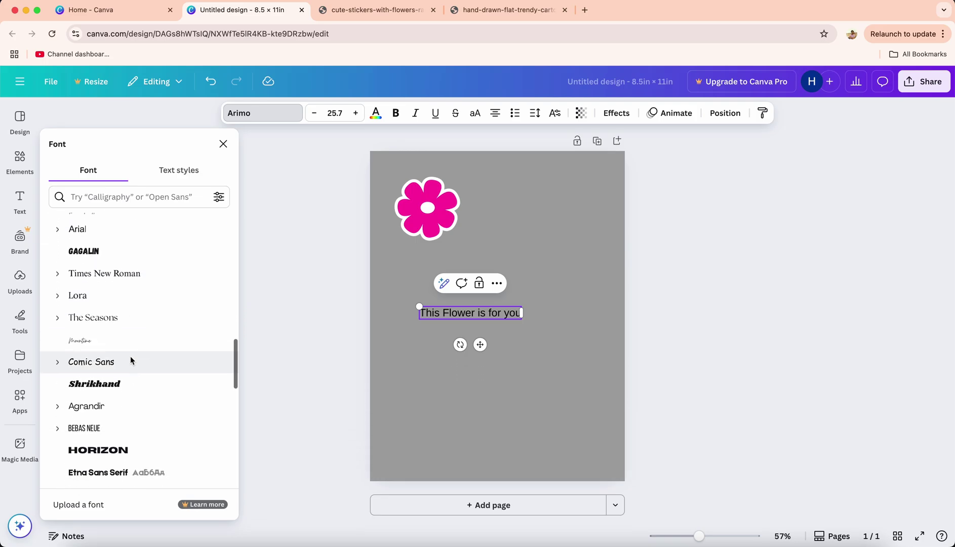
scroll(129, 356, "down", 4)
left_click(121, 390)
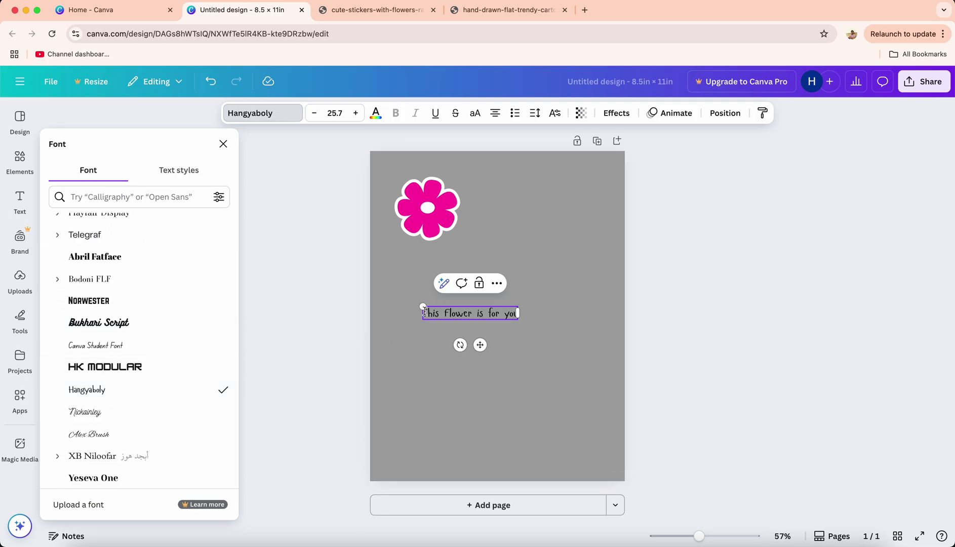
left_click_drag(426, 310, 404, 304)
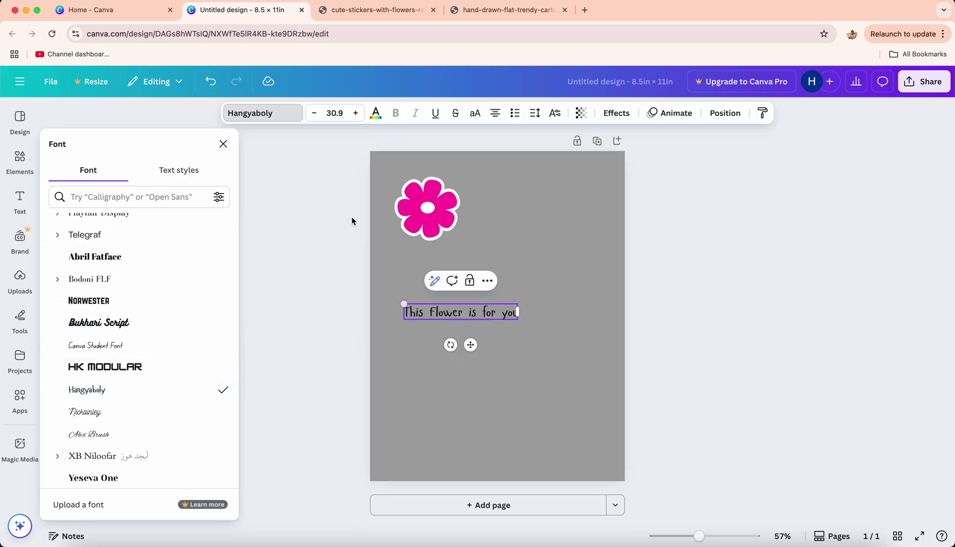
left_click(375, 114)
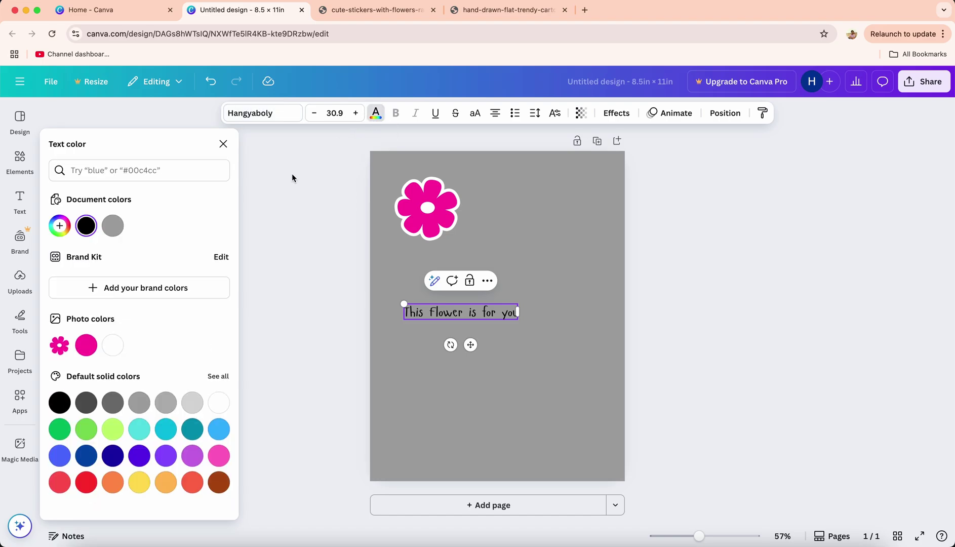
Step: Colour the caption the flower's magenta and move it just beneath the flower
left_click(93, 351)
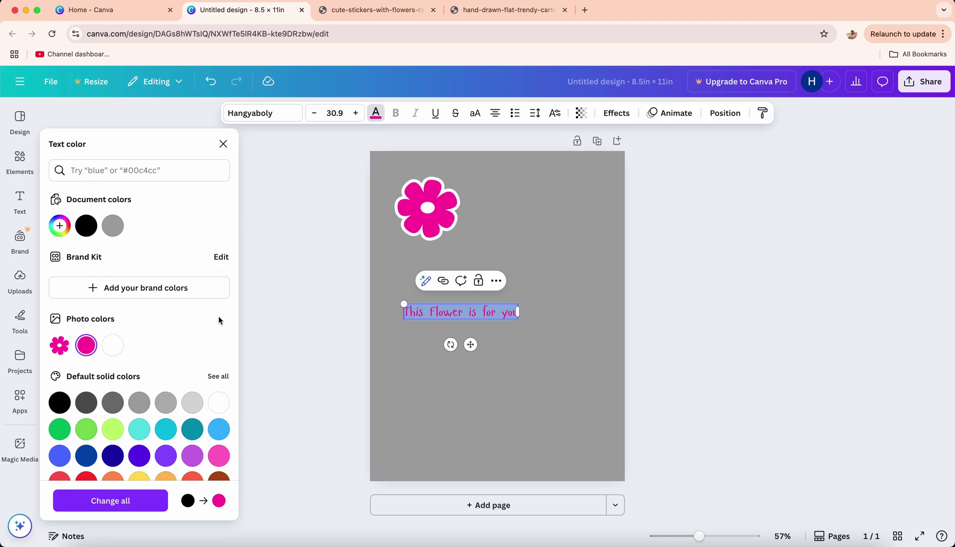
left_click(539, 309)
left_click_drag(493, 312, 501, 251)
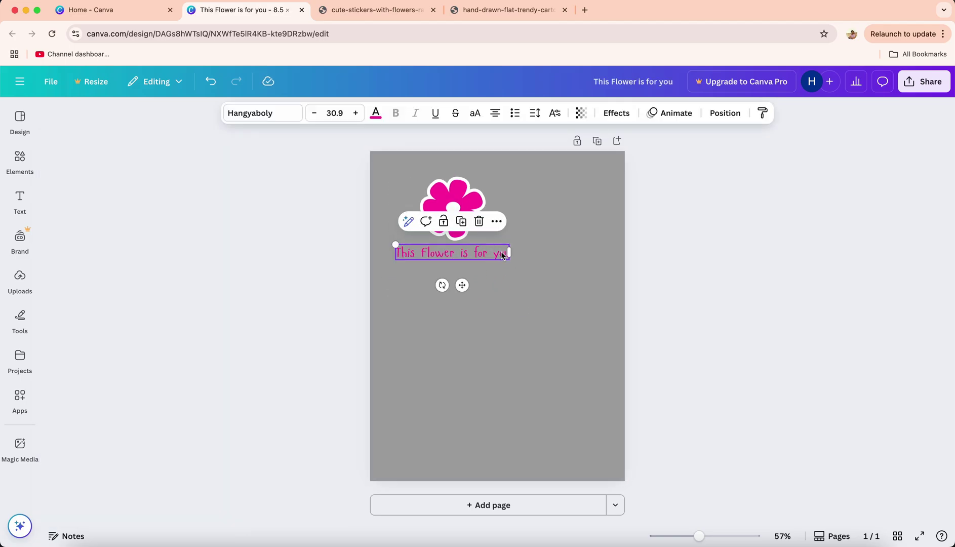
Step: Give the caption a white Background effect with Roundness 100, after briefly trying Neon
left_click(616, 113)
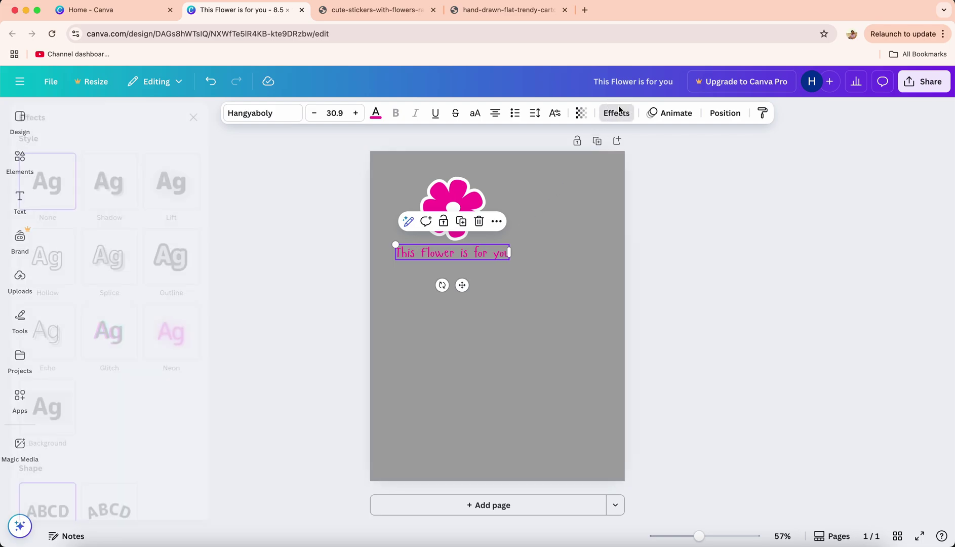
left_click(89, 440)
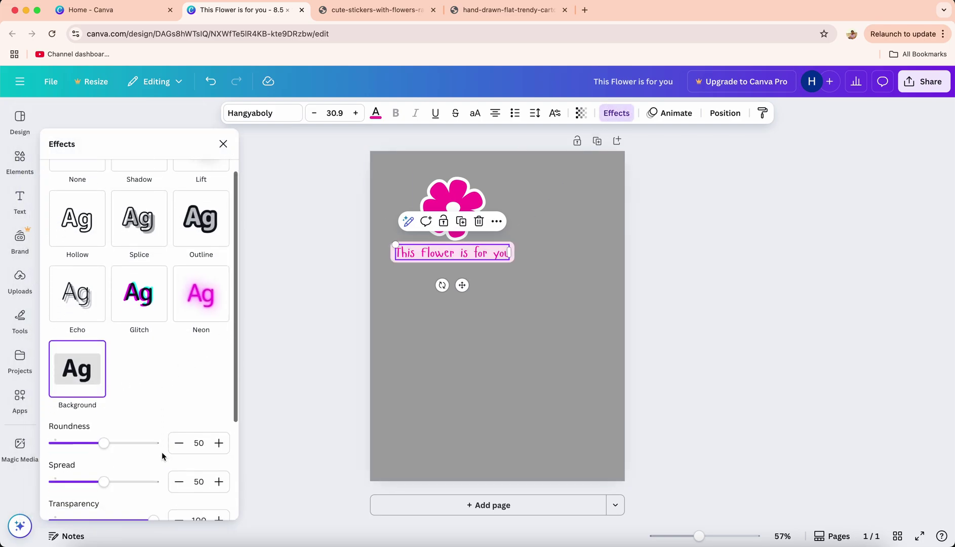
left_click(223, 471)
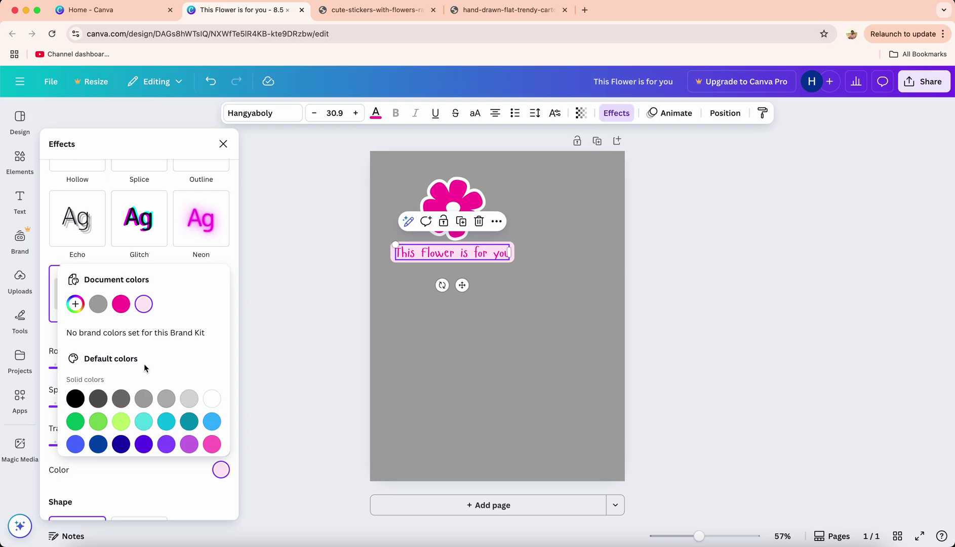
left_click(211, 399)
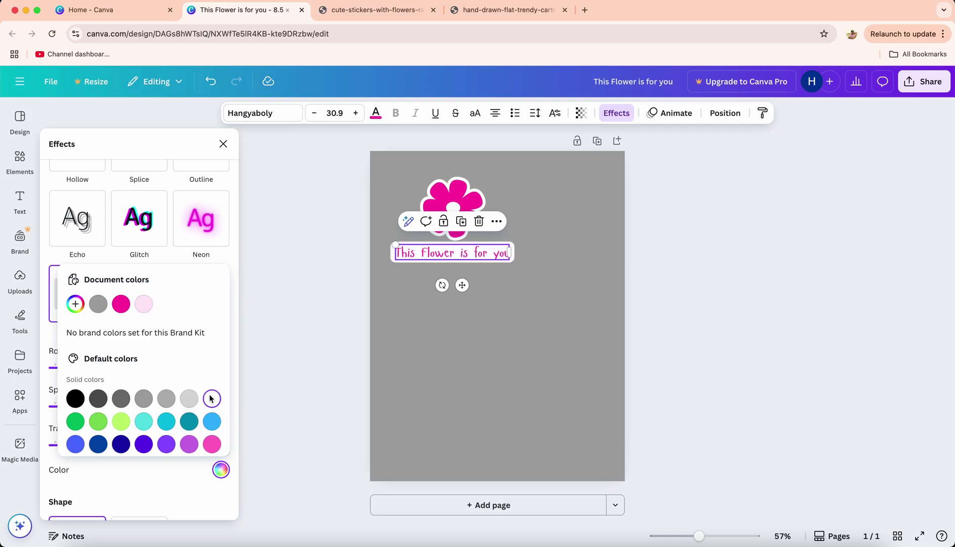
left_click(219, 259)
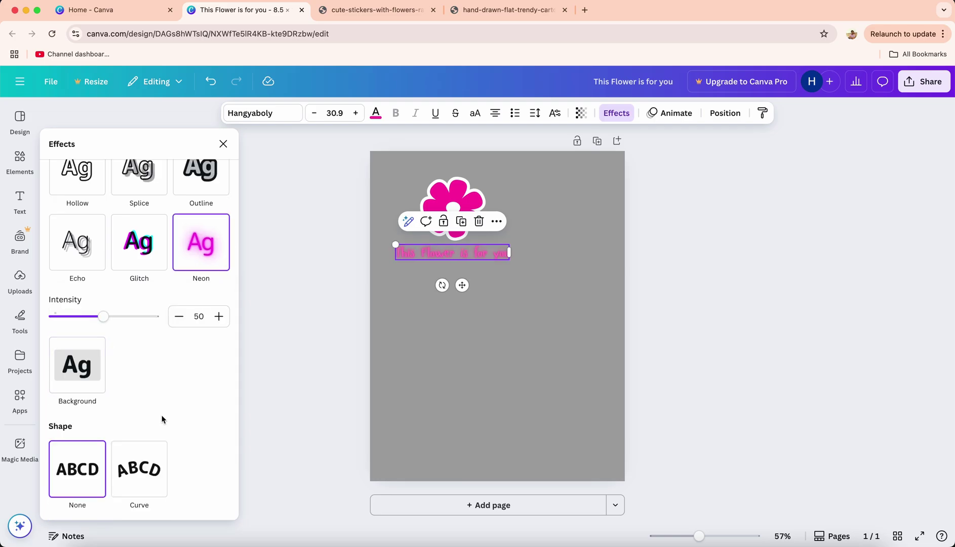
left_click(95, 372)
scroll(152, 408, "down", 1)
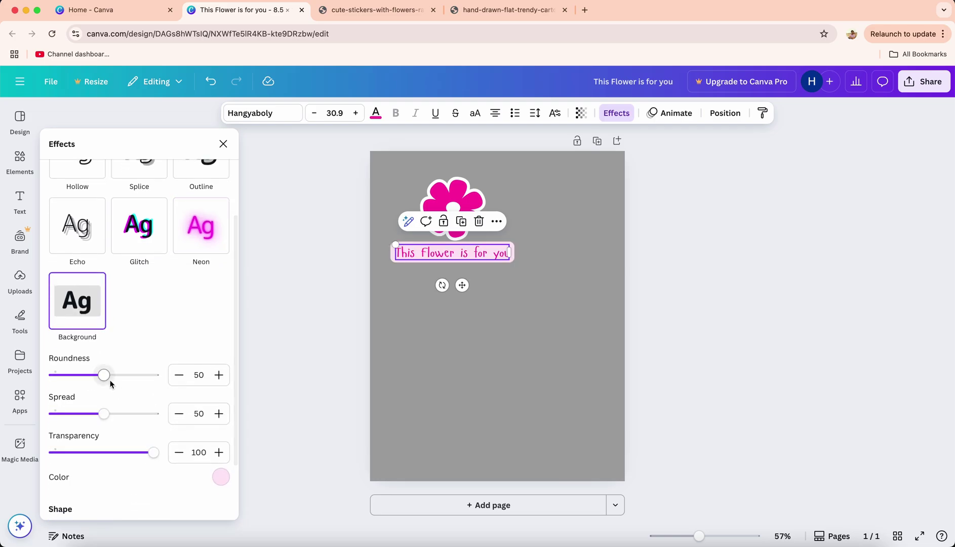
left_click_drag(106, 377, 164, 379)
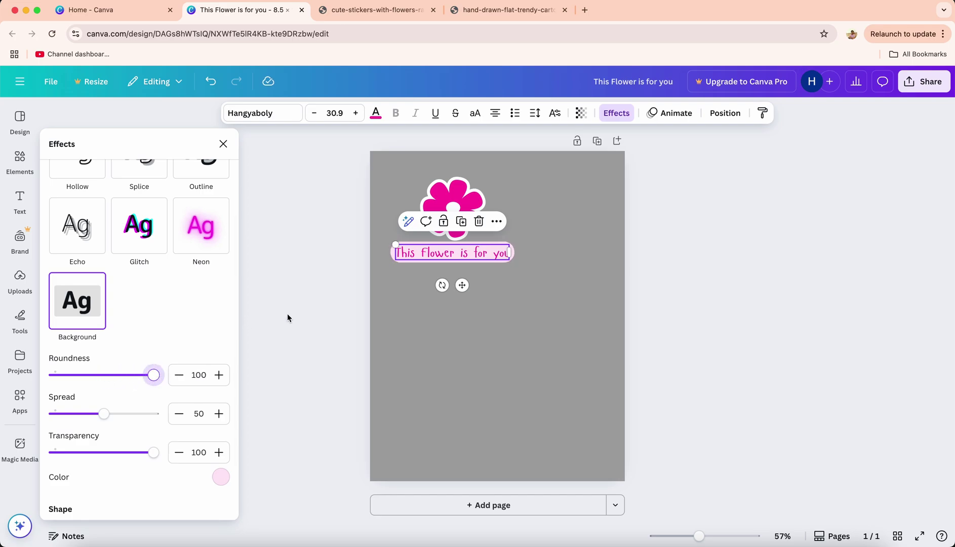
Step: Curve the caption to -68 and keep its background white
scroll(183, 332, "down", 2)
scroll(184, 331, "down", 1)
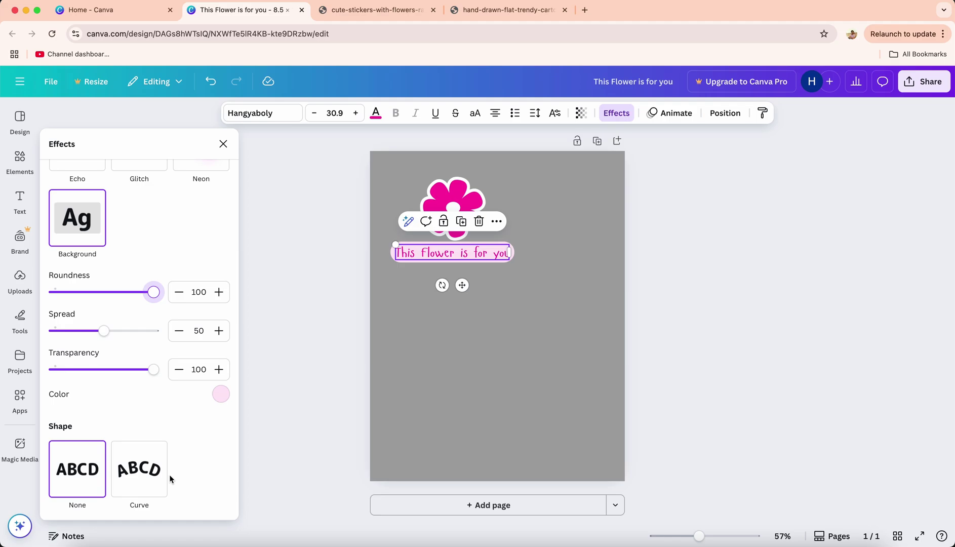
left_click(149, 486)
scroll(188, 465, "down", 2)
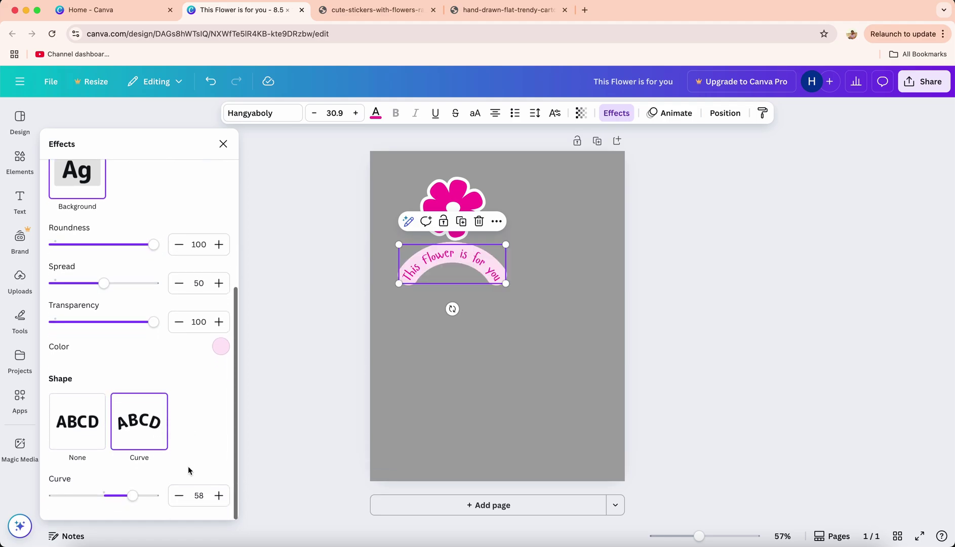
left_click_drag(142, 494, 70, 488)
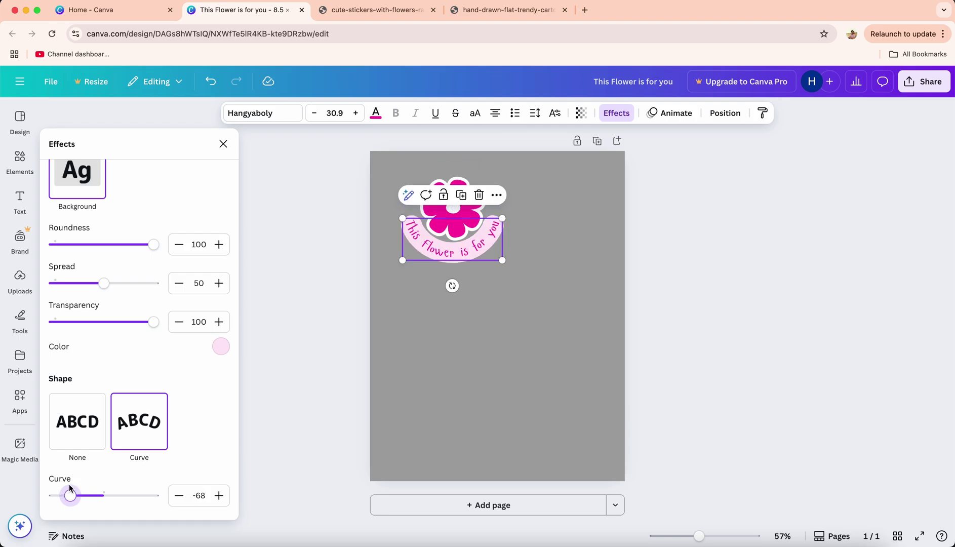
left_click(221, 347)
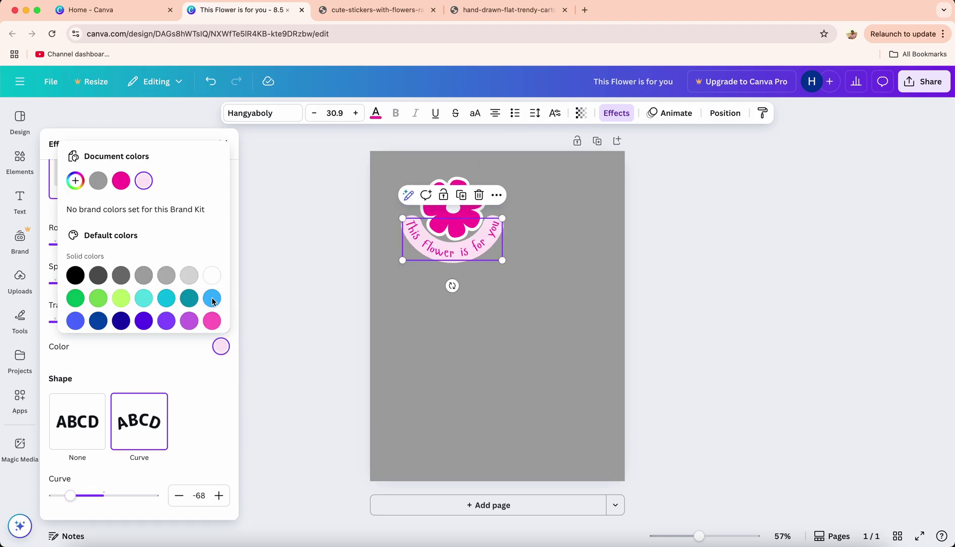
left_click(212, 276)
left_click(286, 388)
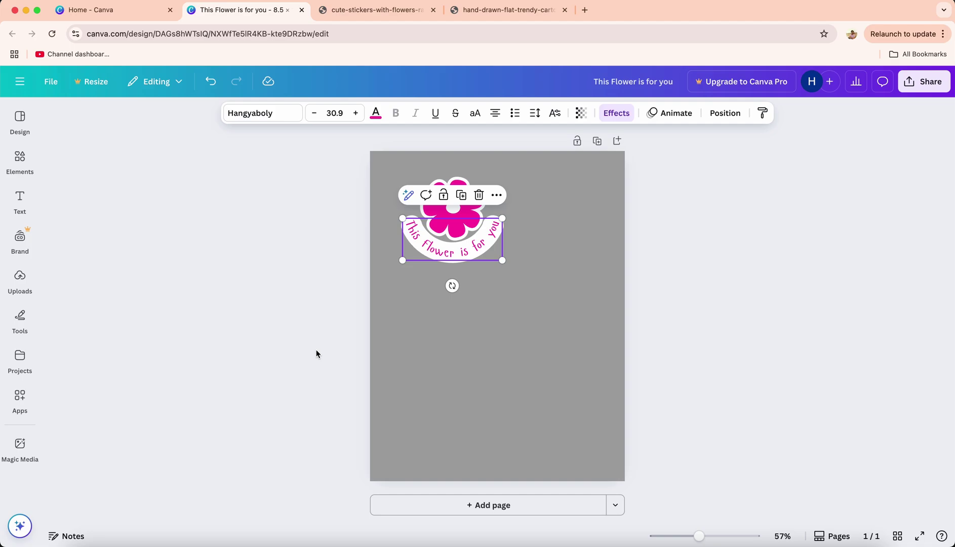
left_click(316, 350)
Step: Group the flower with its curved caption and move the group down and right
left_click_drag(398, 174, 496, 272)
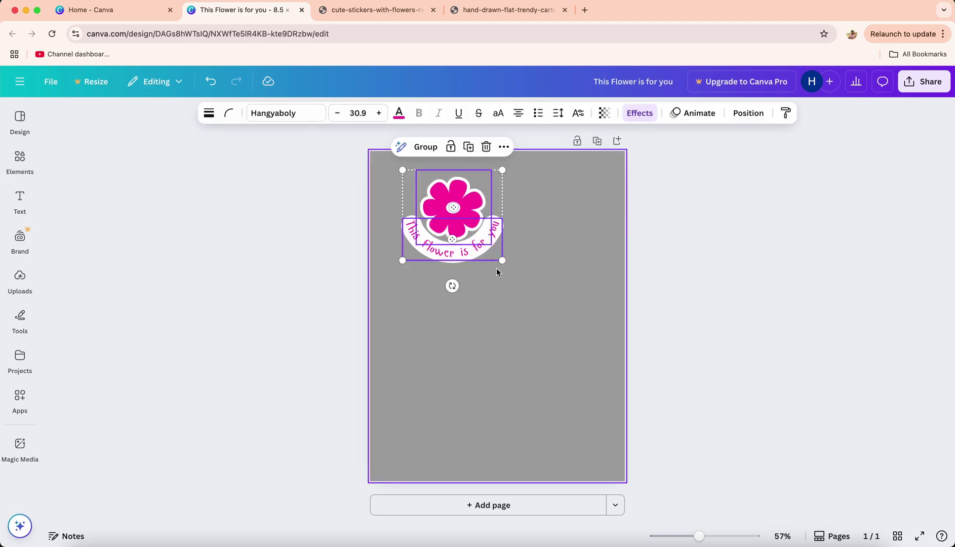
left_click(426, 147)
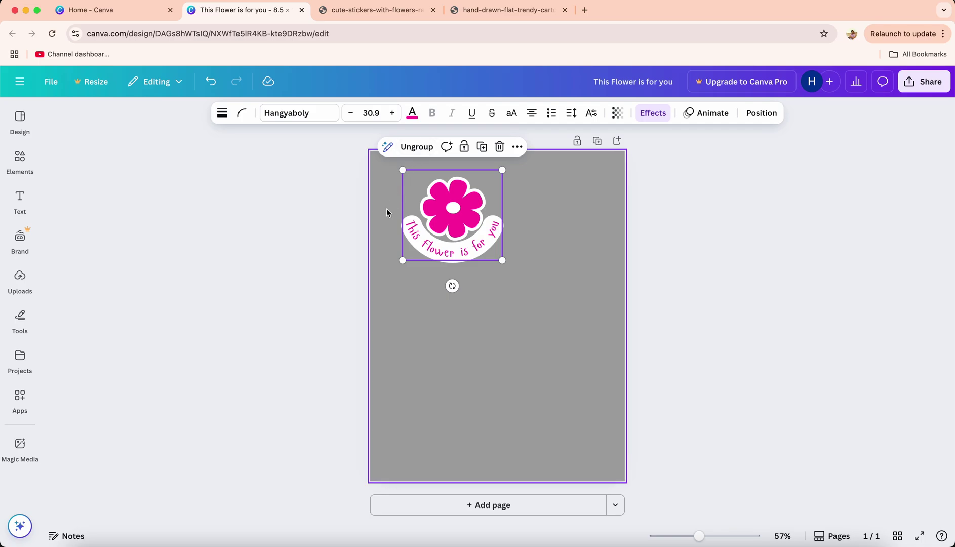
left_click_drag(455, 219, 506, 229)
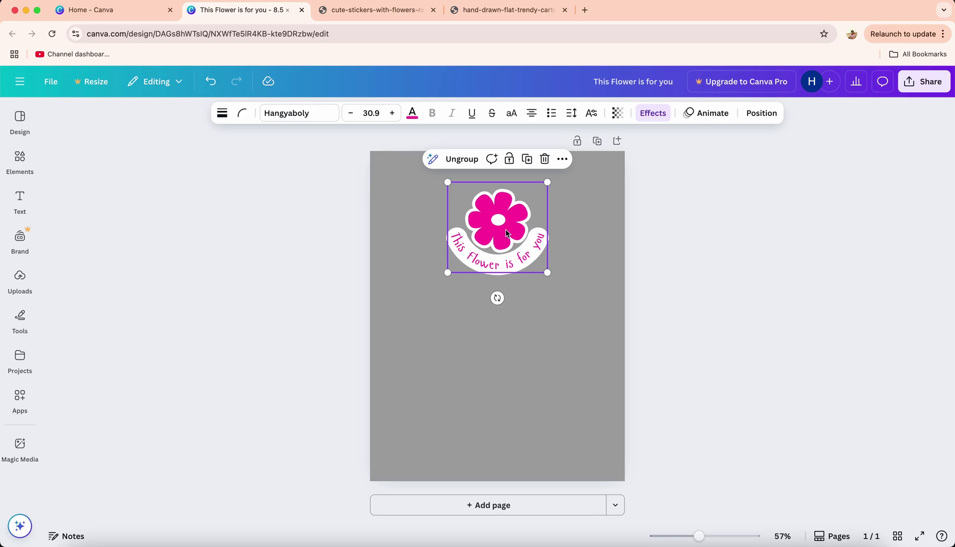
Step: Undo the move, add a small ladybug at upper right with the caption 'This is for you'
key("super+z")
left_click(584, 196)
scroll(167, 304, "down", 5)
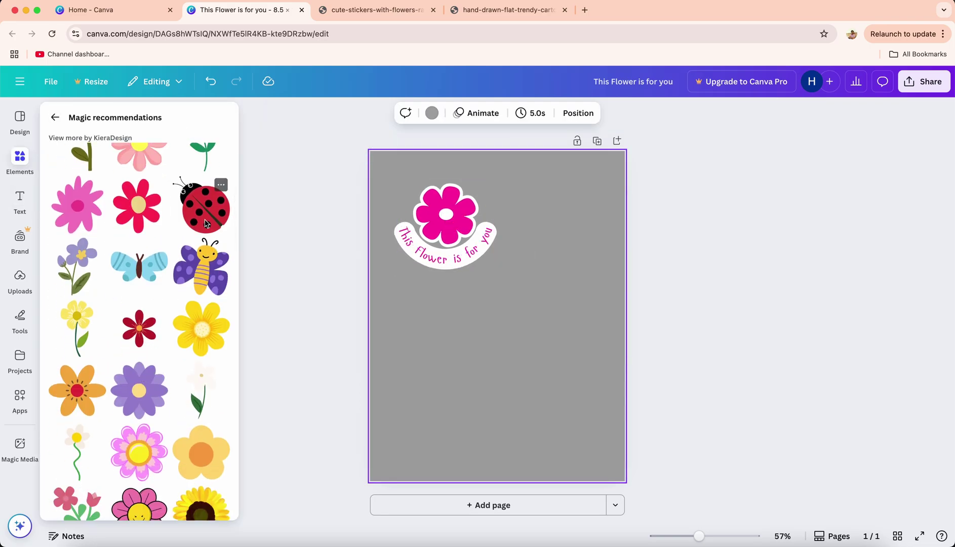
left_click(206, 223)
left_click_drag(446, 367, 514, 285)
left_click_drag(545, 253, 559, 226)
type("text")
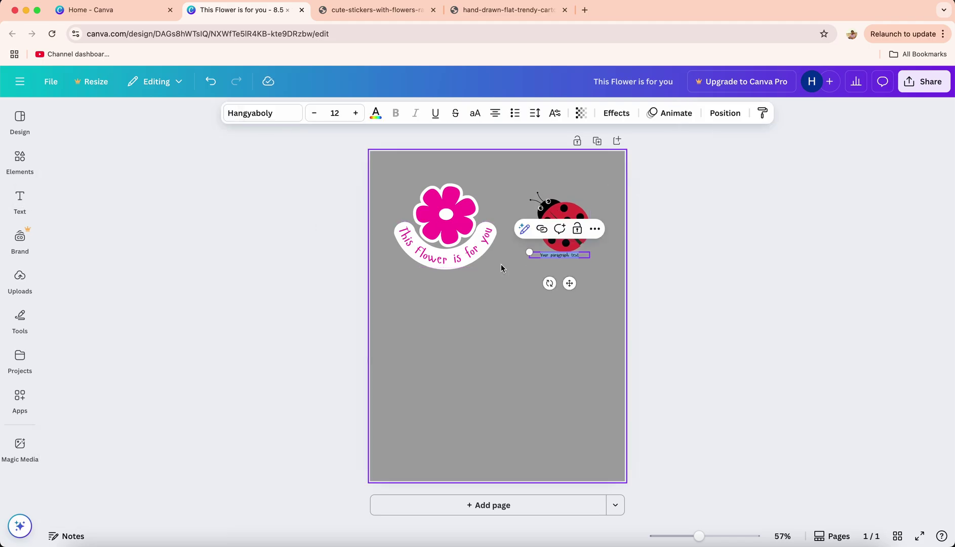
type("This is for you")
left_click(618, 205)
Step: Give the ladybug image a white Outline shadow
left_click(562, 223)
left_click(330, 113)
scroll(137, 304, "down", 3)
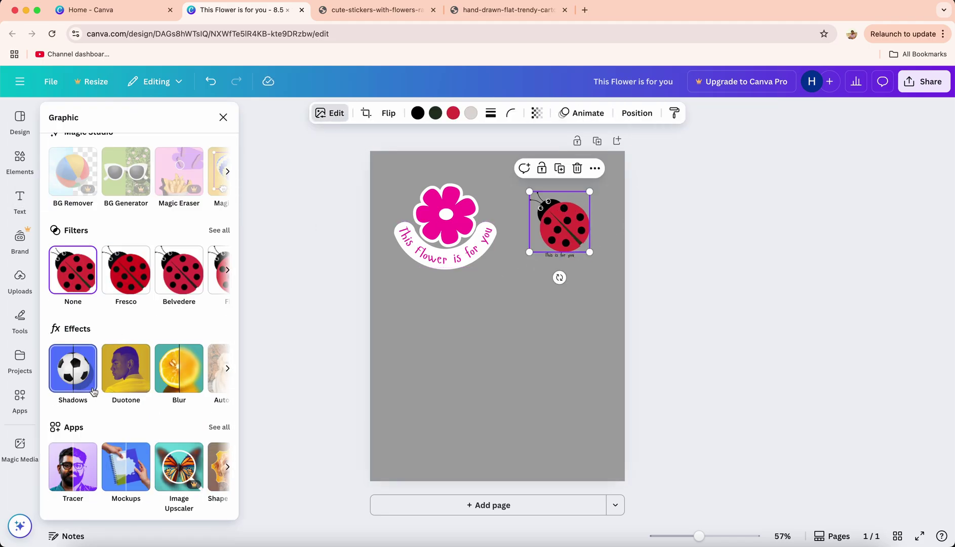
left_click(93, 392)
left_click(199, 242)
left_click(219, 494)
left_click(222, 370)
left_click(325, 375)
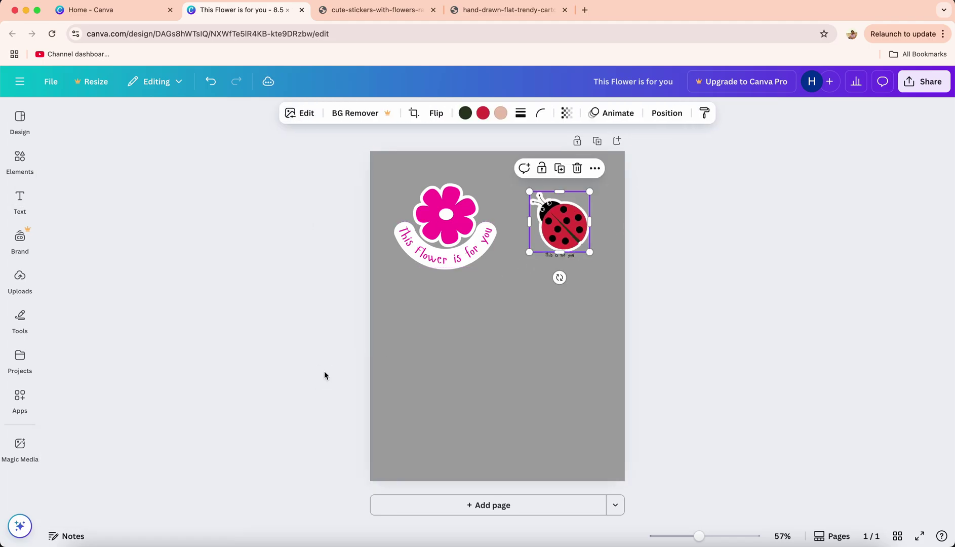
Step: Enlarge the 'This is for you' caption and recolour it red from the photo colours
left_click(560, 254)
left_click_drag(512, 248, 578, 264)
left_click(376, 113)
left_click(85, 375)
Step: Add a Background effect with Roundness 100 and bend the caption downward with Curve
left_click(616, 113)
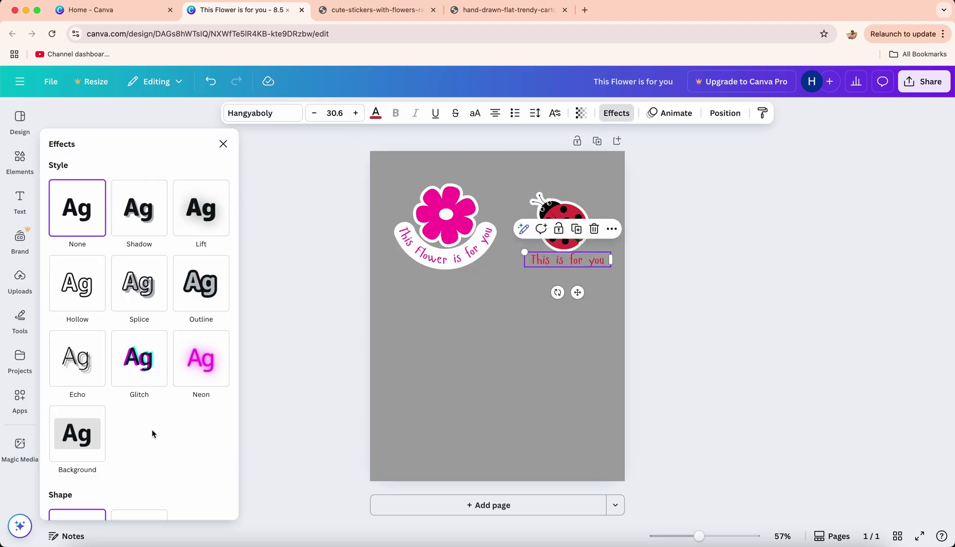
left_click(77, 433)
left_click(222, 408)
scroll(152, 405, "down", 2)
left_click_drag(104, 292, 154, 291)
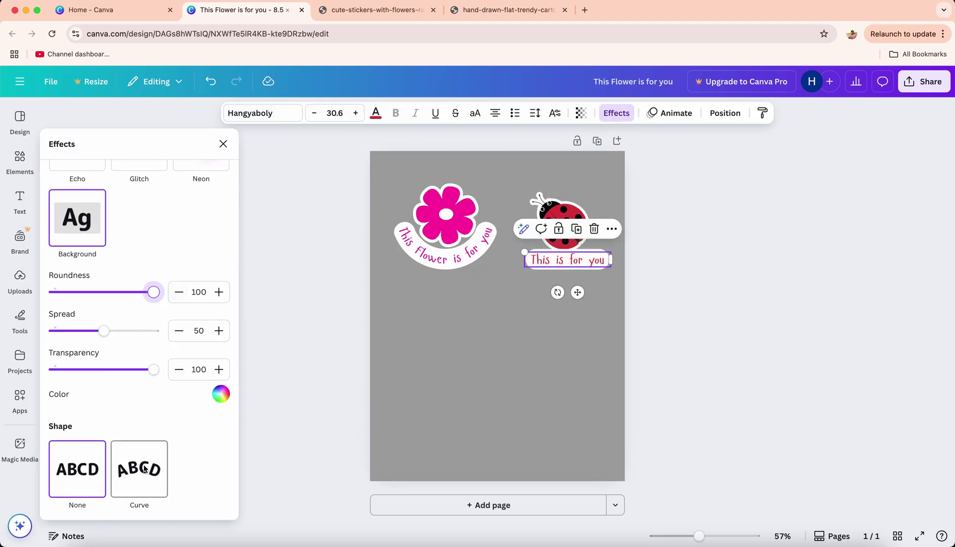
left_click(144, 470)
left_click_drag(132, 495, 64, 495)
Step: Review the finished ladybug sticker by selecting and deselecting its image and caption
left_click(559, 187)
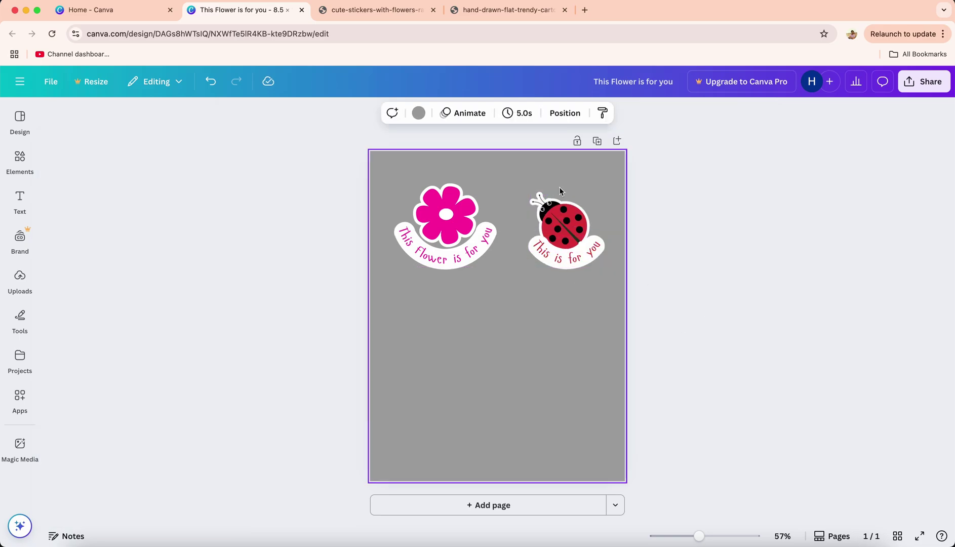
left_click(562, 236)
left_click(562, 218)
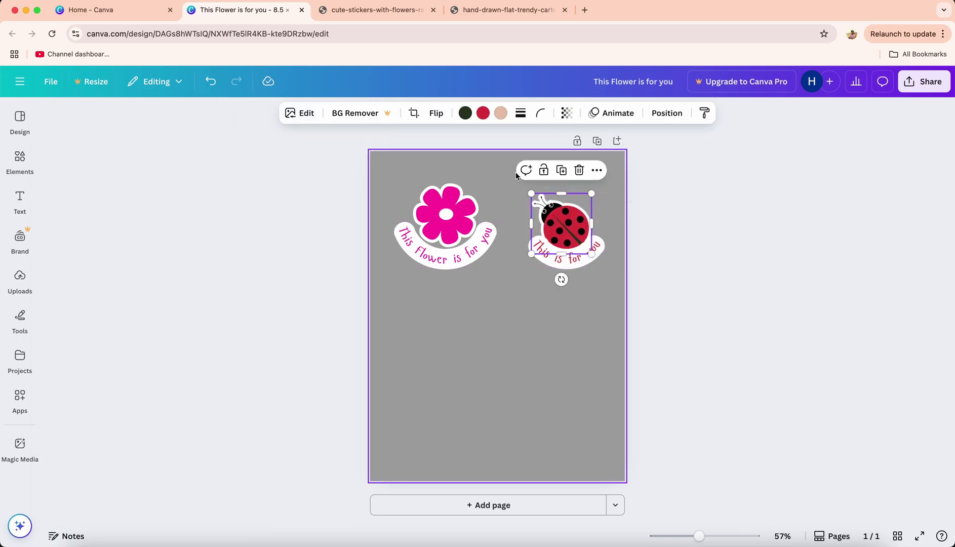
left_click(516, 175)
left_click(561, 255)
left_click(521, 375)
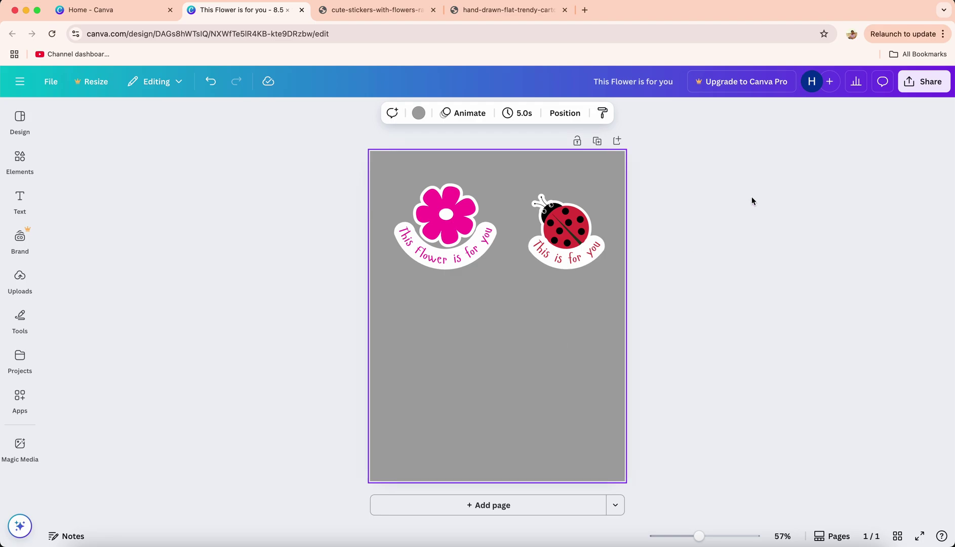
Step: Download the design as PNG, saved as 'This Flower is for you.png'
left_click(909, 87)
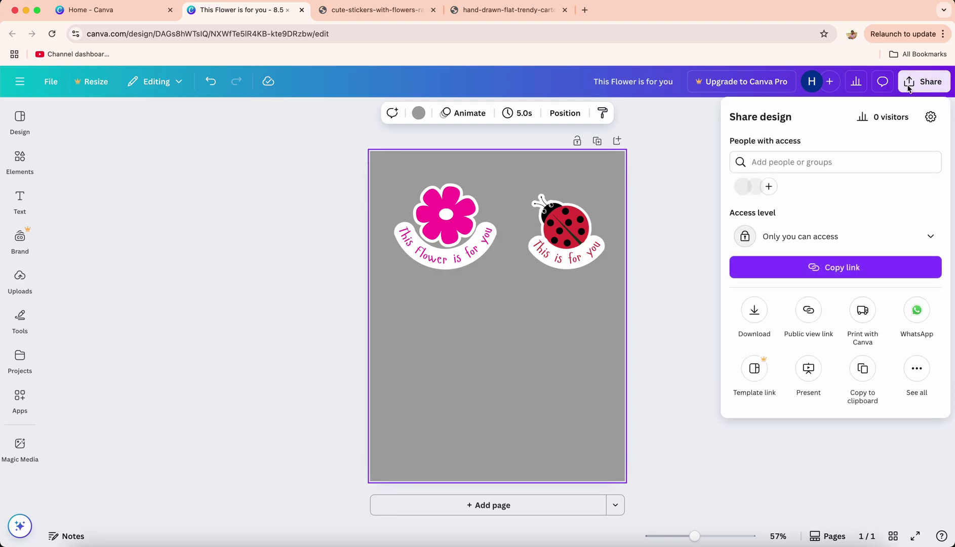
left_click(752, 315)
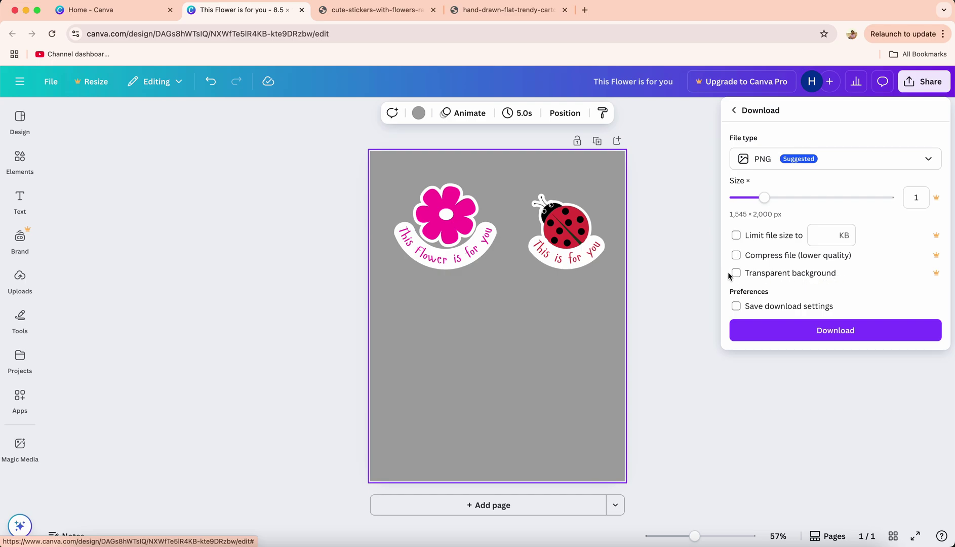
left_click(809, 333)
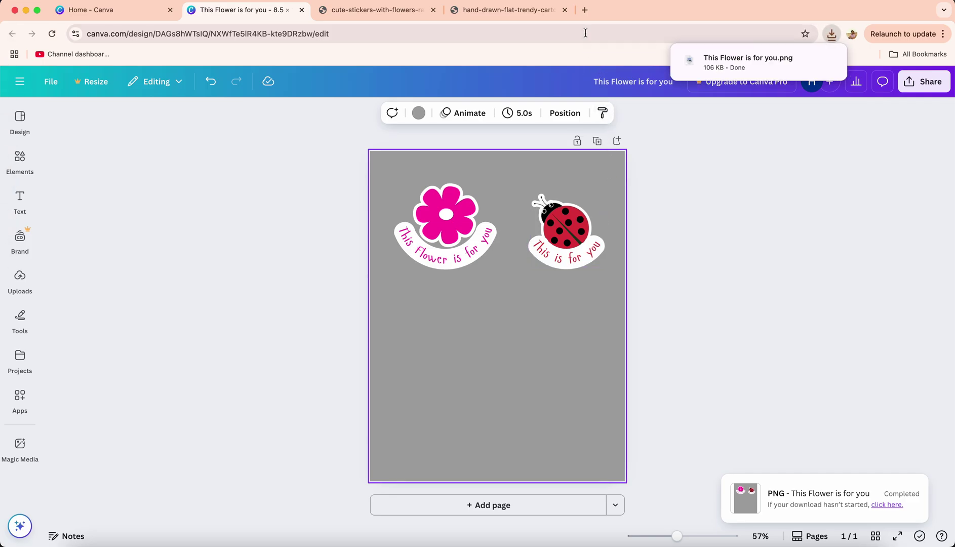
Step: Search 'remove bg', open remove.bg, and upload the downloaded sticker sheet PNG
left_click(585, 10)
type("rem")
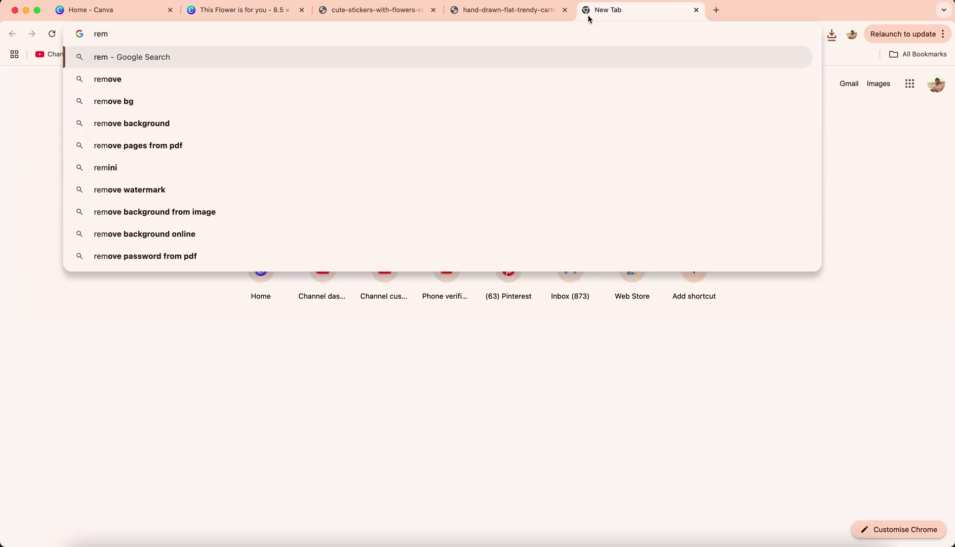
left_click(165, 101)
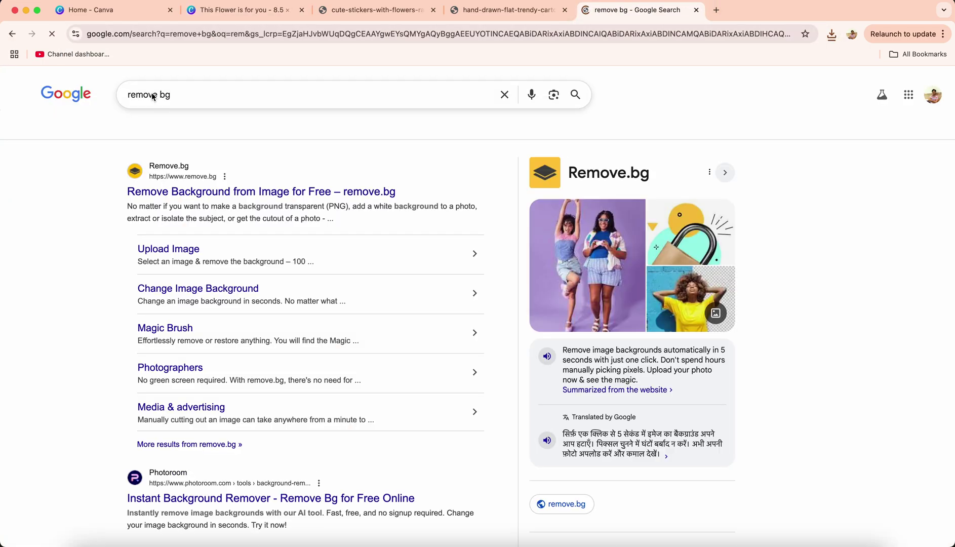
left_click(193, 197)
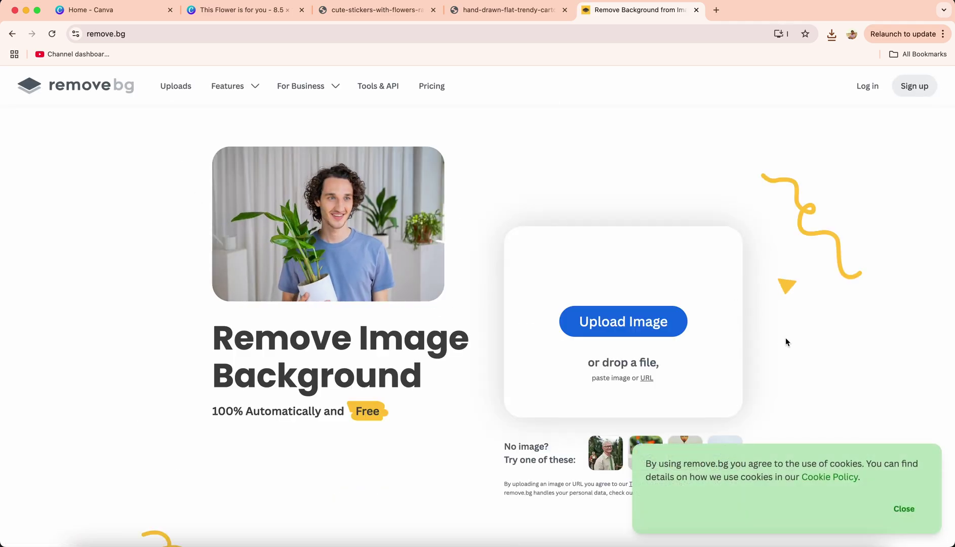
left_click(903, 508)
left_click(832, 34)
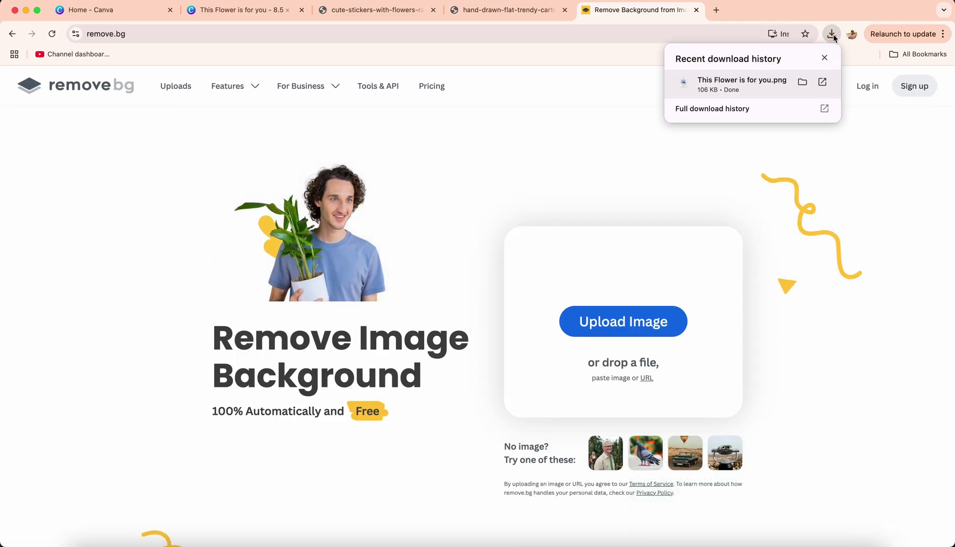
left_click_drag(748, 85, 629, 314)
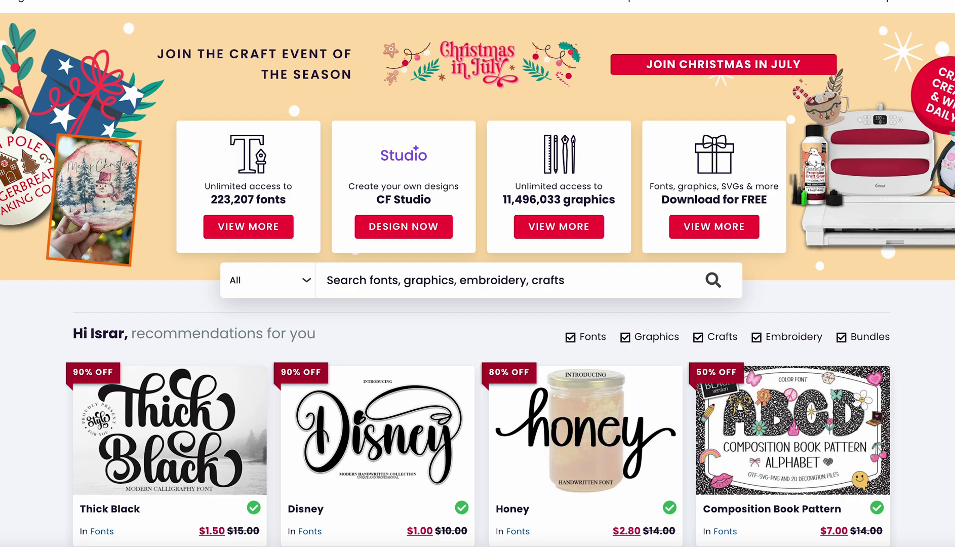
Step: Browse Creative Fabrica's Images menu and cartoon bat clip-art, then start the free trial
scroll(478, 274, "down", 1)
scroll(478, 273, "up", 2)
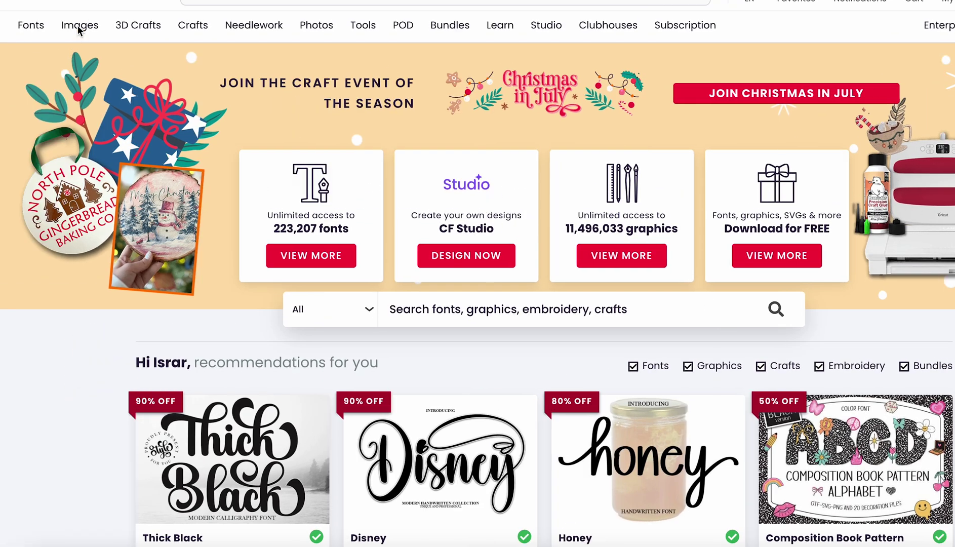
mouse_move(15, 24)
mouse_move(1, 91)
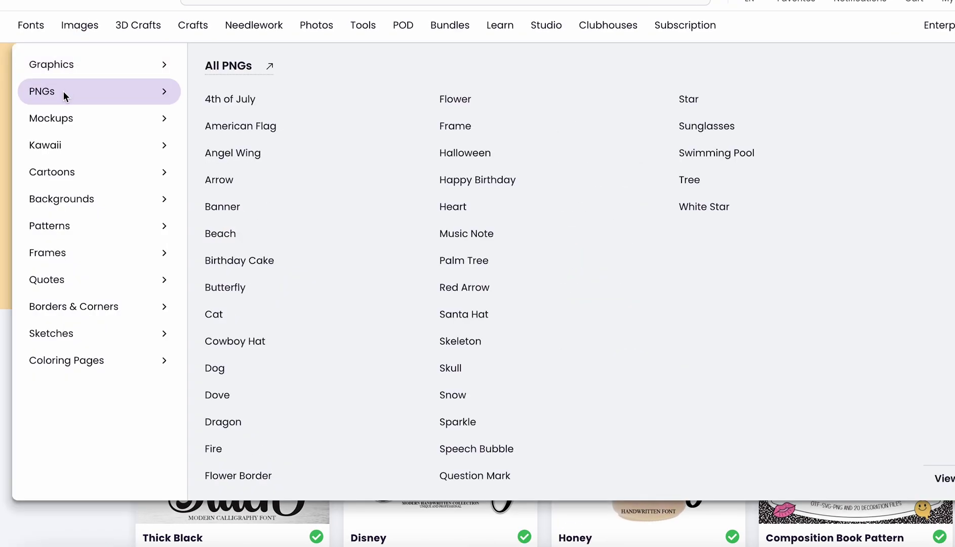
mouse_move(66, 174)
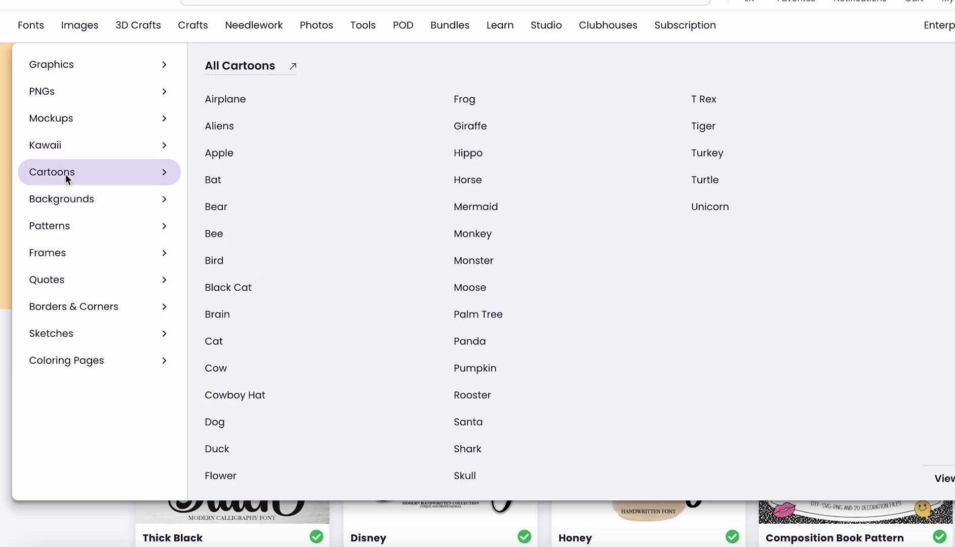
mouse_move(86, 131)
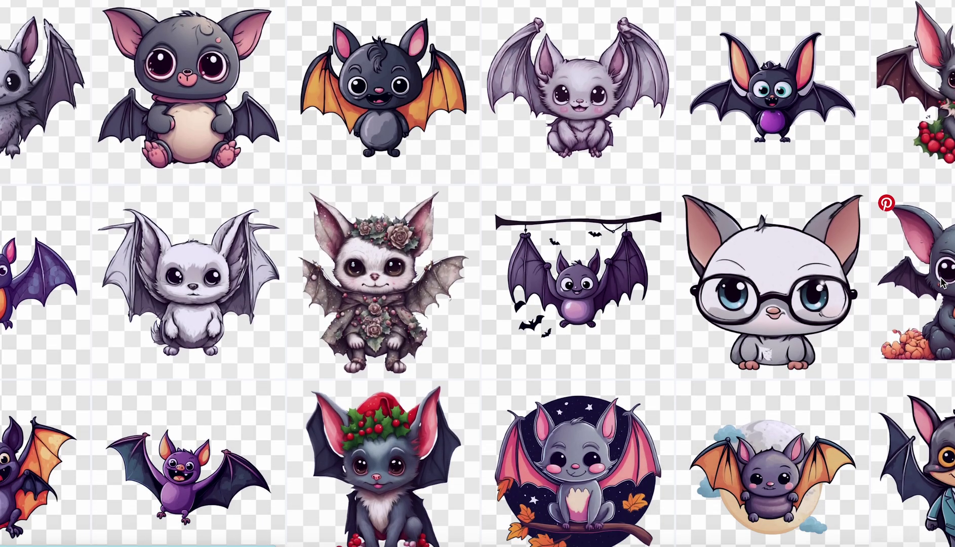
scroll(942, 282, "down", 3)
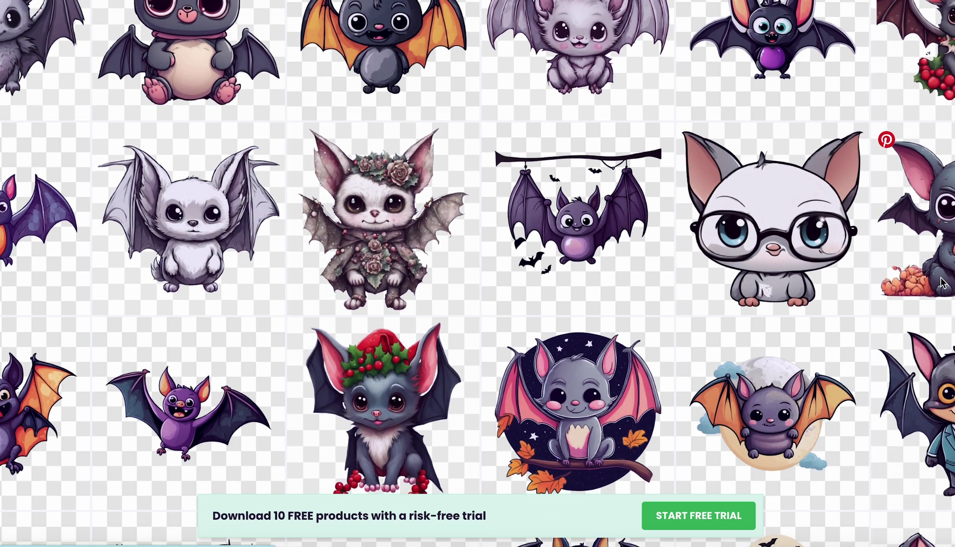
scroll(942, 282, "down", 5)
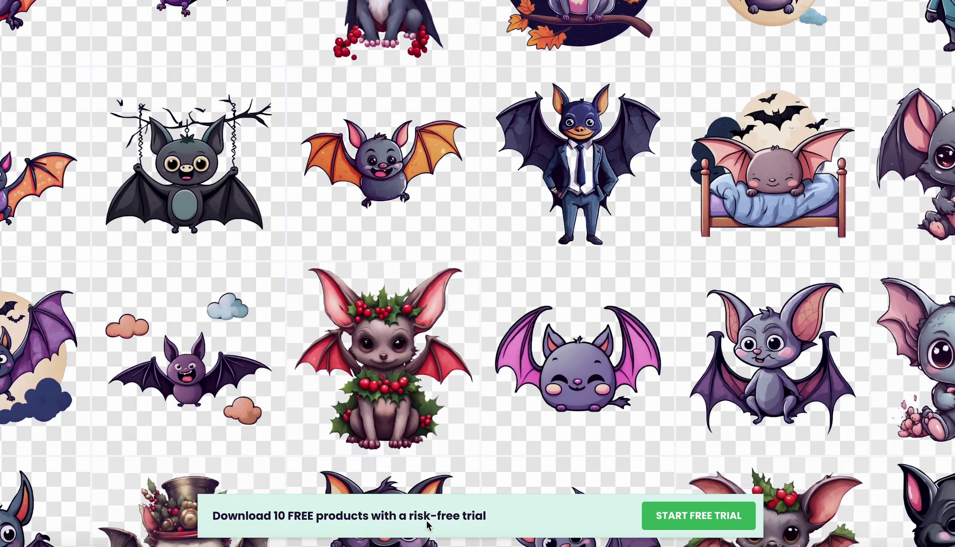
left_click(659, 515)
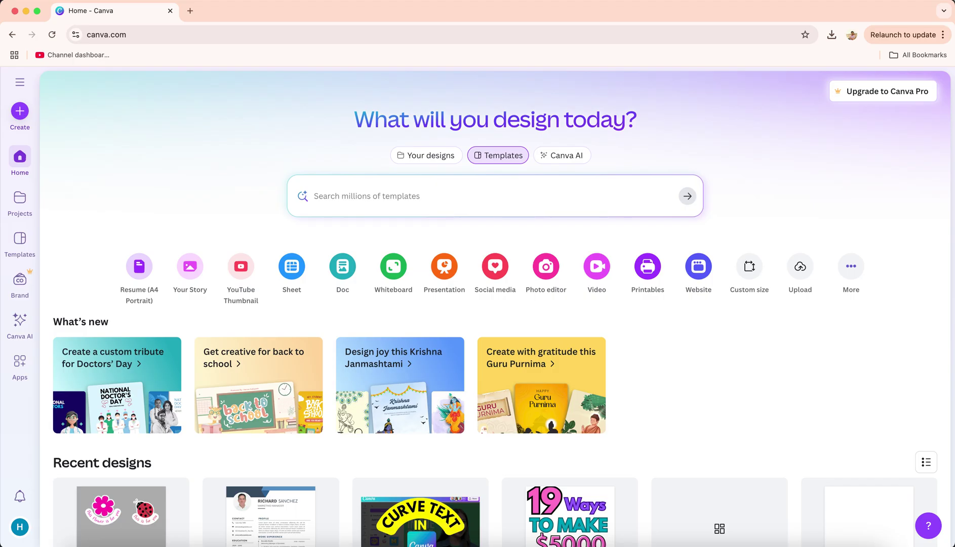